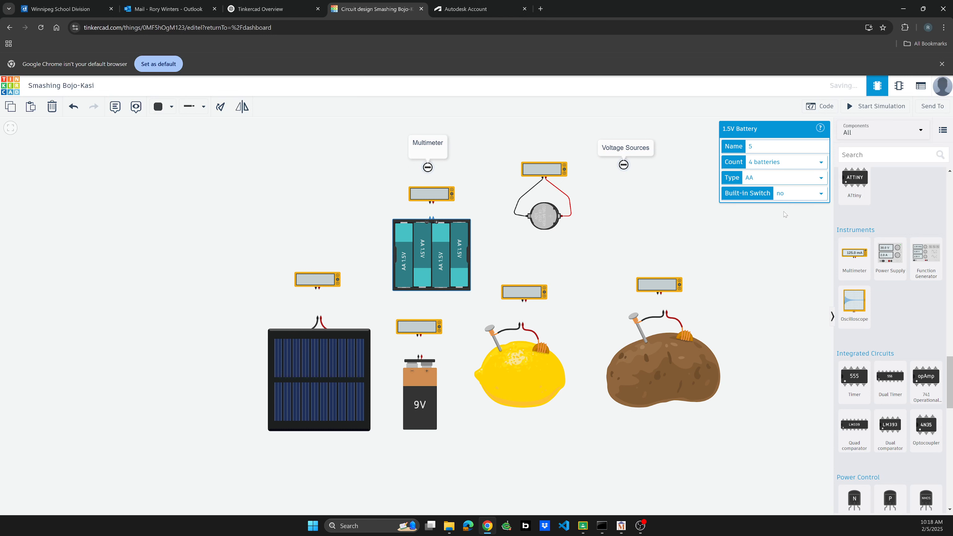
# Set the 1.5V battery pack's built-in switch to yes, and restore it to no.
pyautogui.click(787, 195)
pyautogui.click(788, 217)
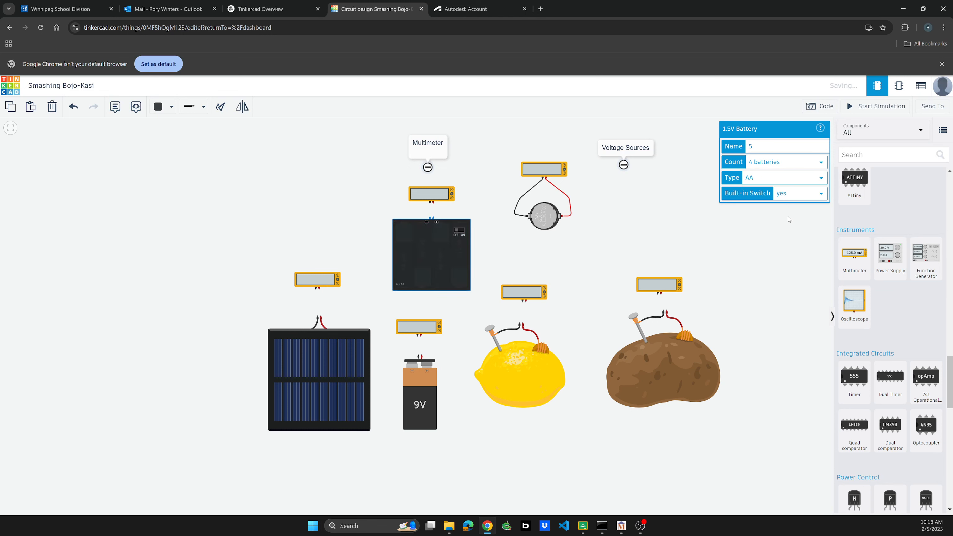
pyautogui.click(788, 198)
pyautogui.click(789, 207)
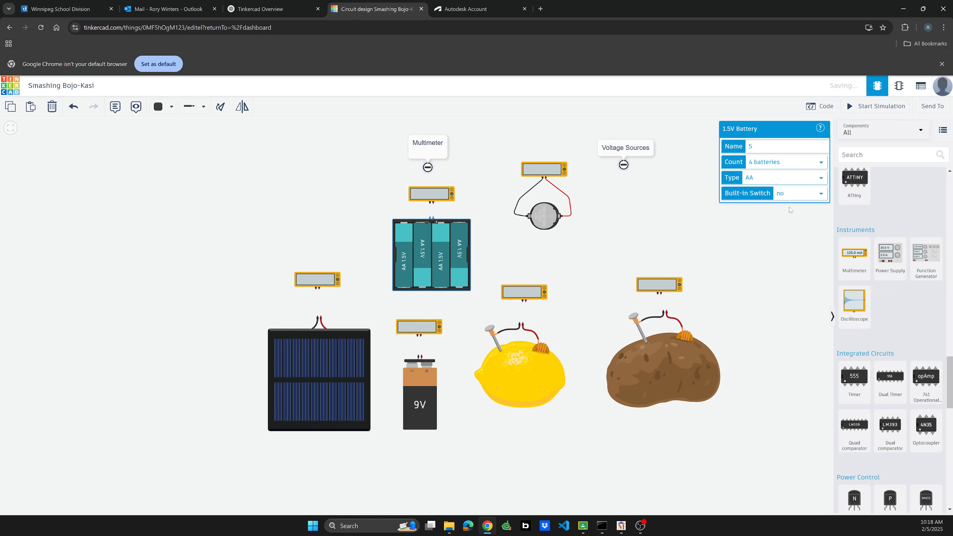
# Change the 1.5V battery pack's type to AAA, and return it to AA.
pyautogui.click(779, 182)
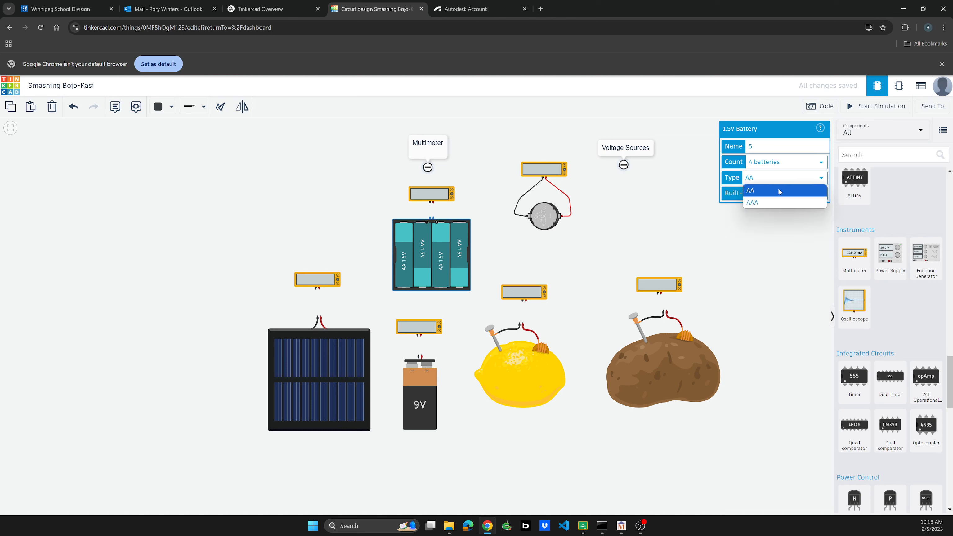
pyautogui.click(774, 201)
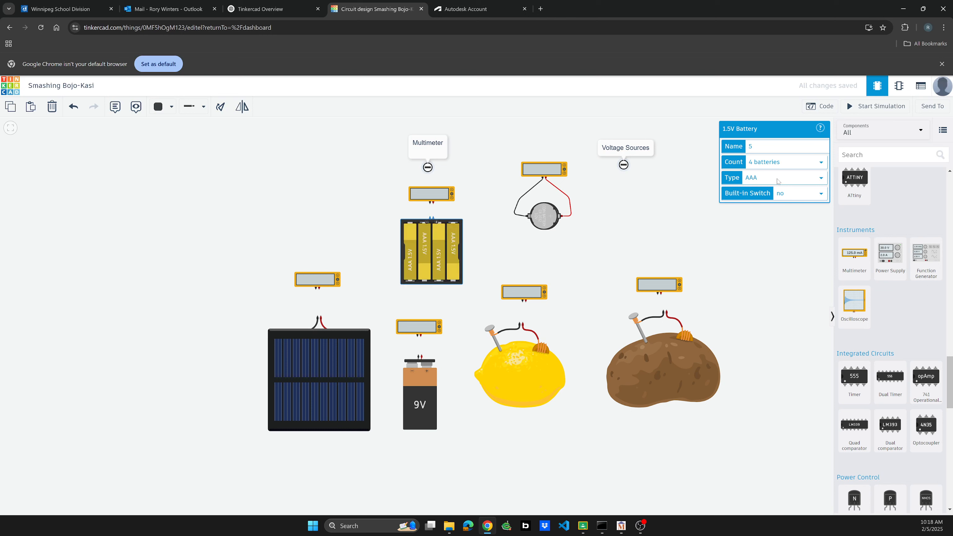
pyautogui.click(777, 181)
pyautogui.click(773, 193)
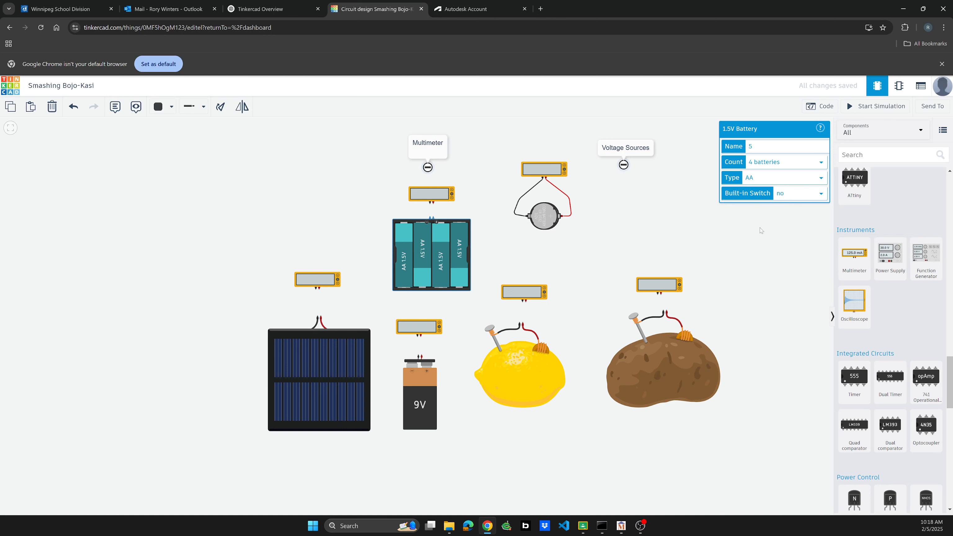
# Set the 1.5V battery pack's count to 1 battery and select the multimeter above it.
pyautogui.click(784, 163)
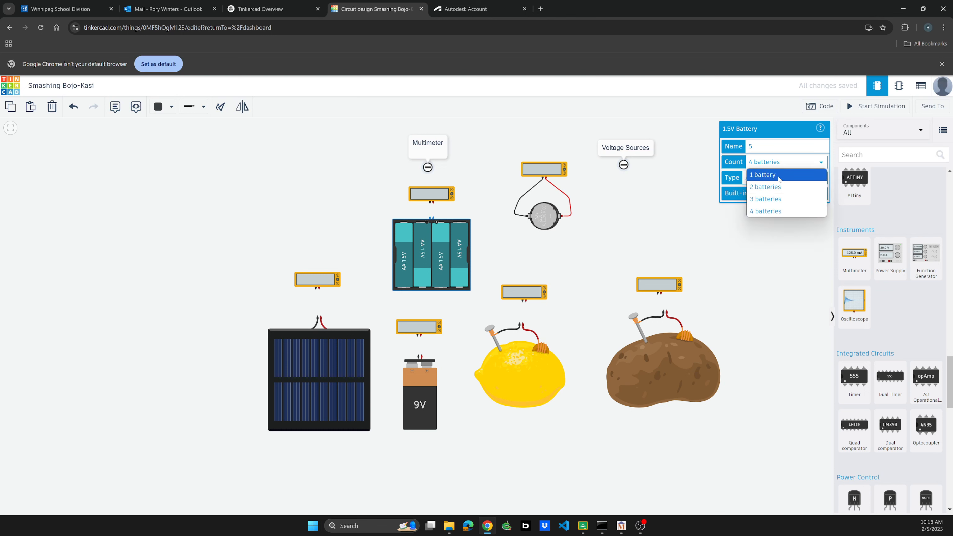
pyautogui.click(780, 181)
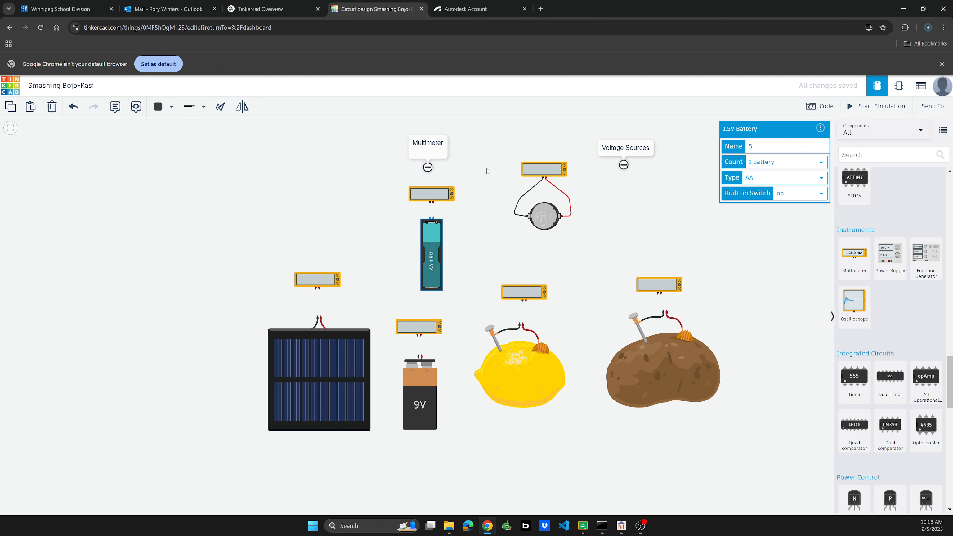
pyautogui.click(435, 194)
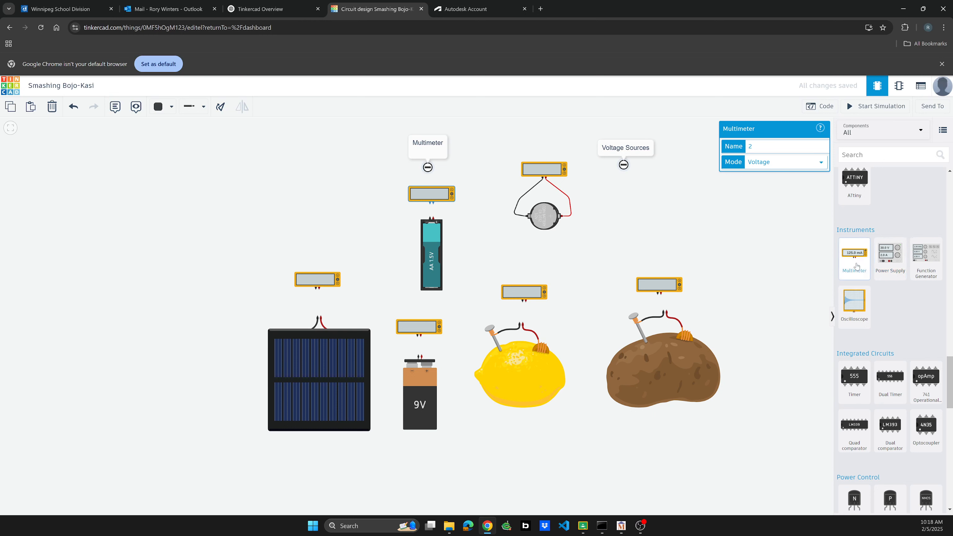
# Place a trial multimeter, delete it, and add a new one in the empty area above the potato battery.
pyautogui.moveTo(856, 266); pyautogui.dragTo(679, 219)
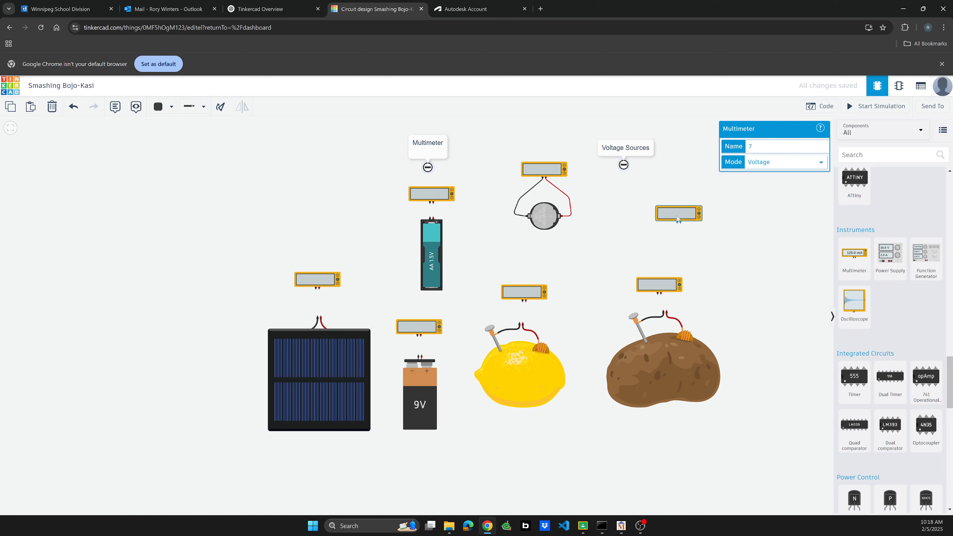
pyautogui.press('Delete')
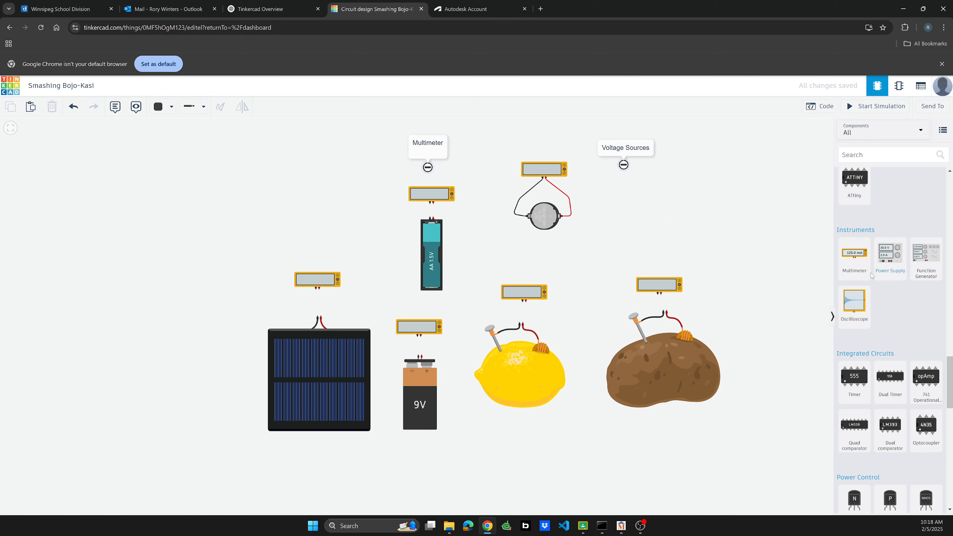
pyautogui.moveTo(854, 255); pyautogui.dragTo(718, 195)
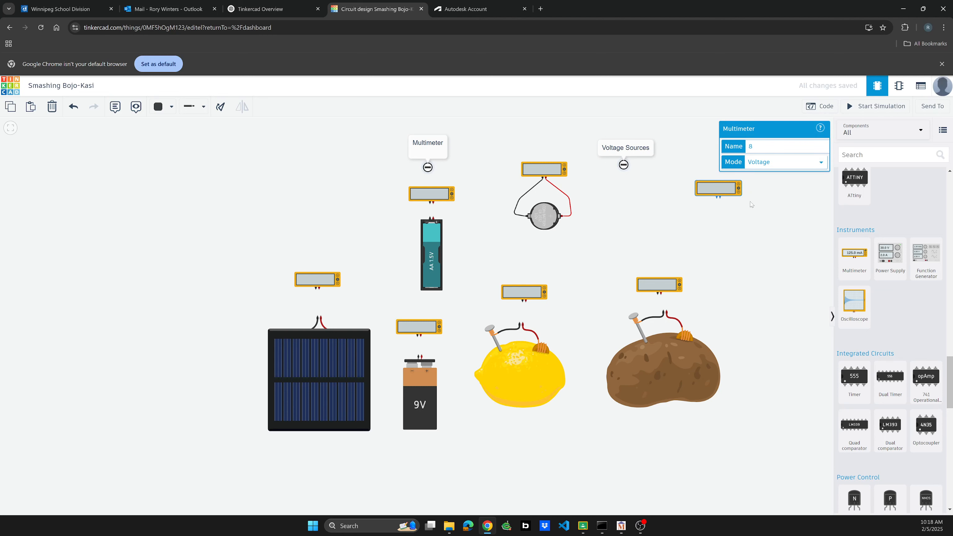
# Cycle the new multimeter's mode through Amperage and Resistance, and return it to Voltage.
pyautogui.click(772, 162)
pyautogui.click(774, 176)
pyautogui.click(784, 165)
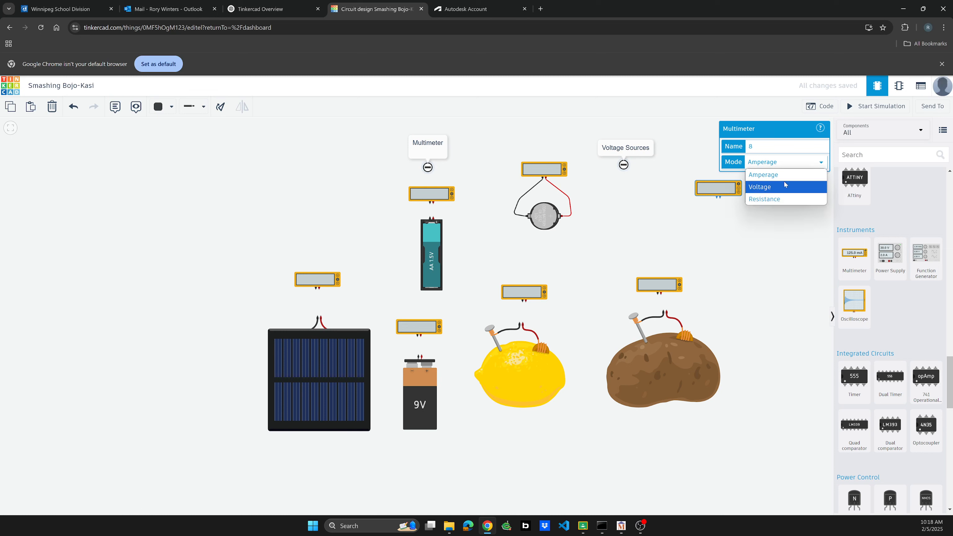
pyautogui.click(778, 200)
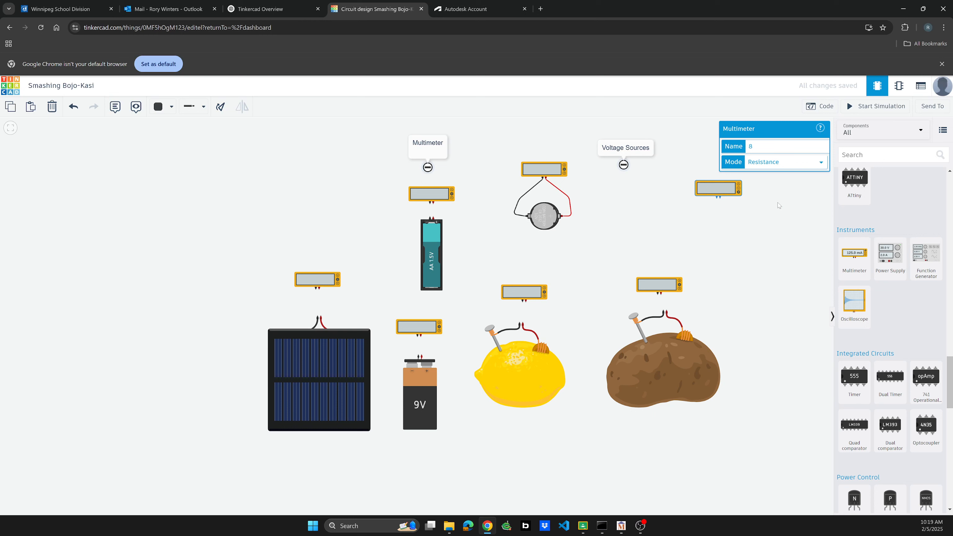
pyautogui.click(791, 165)
pyautogui.click(779, 186)
pyautogui.click(770, 206)
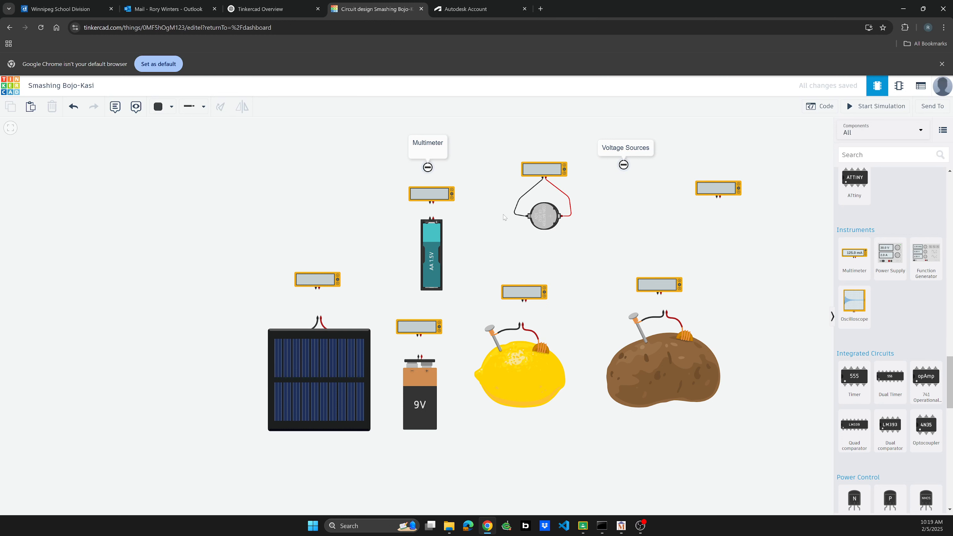
# Connect the solar cell and the 9V battery to their multimeters, mirroring the 9V battery and restoring its orientation.
pyautogui.moveTo(333, 282); pyautogui.dragTo(333, 307)
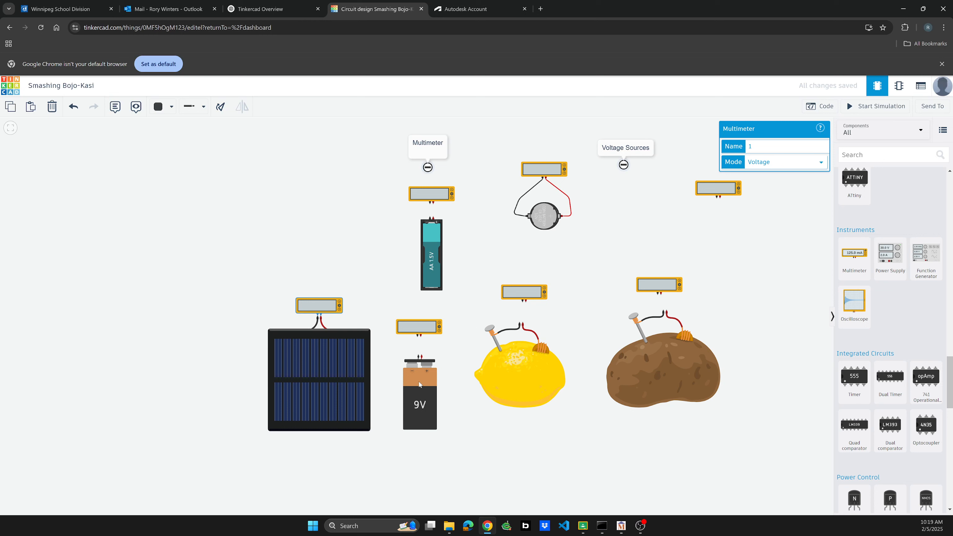
pyautogui.moveTo(420, 383); pyautogui.dragTo(420, 377)
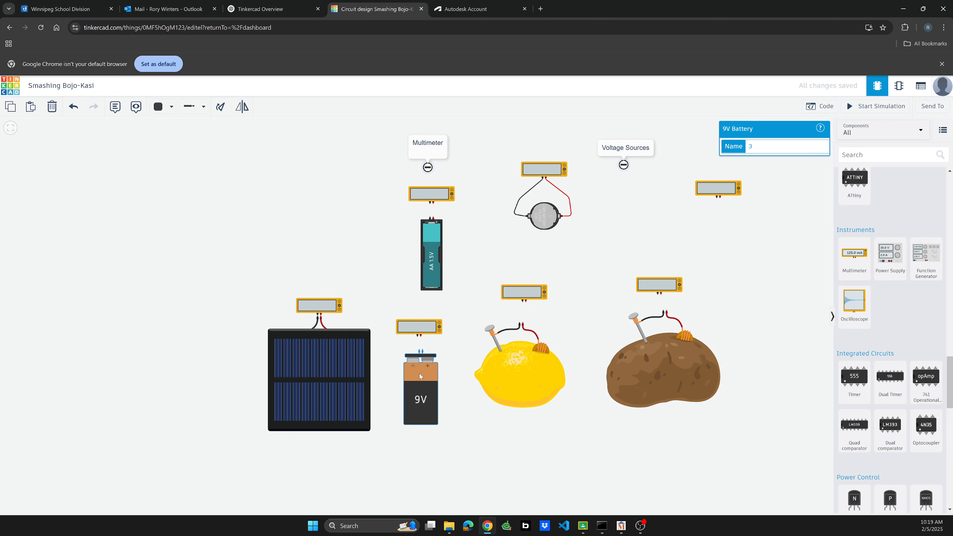
pyautogui.click(242, 107)
pyautogui.moveTo(417, 385); pyautogui.dragTo(424, 390)
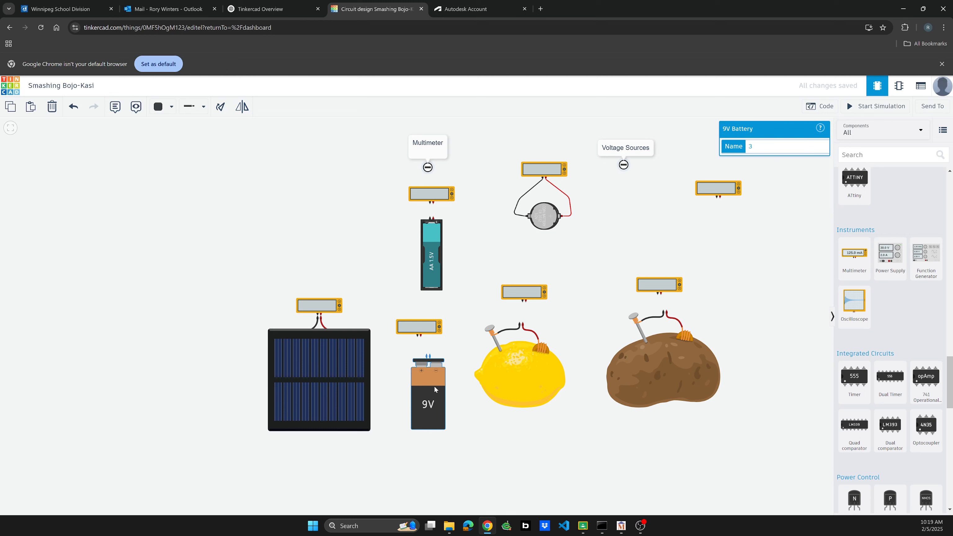
pyautogui.click(242, 107)
pyautogui.moveTo(430, 380); pyautogui.dragTo(421, 363)
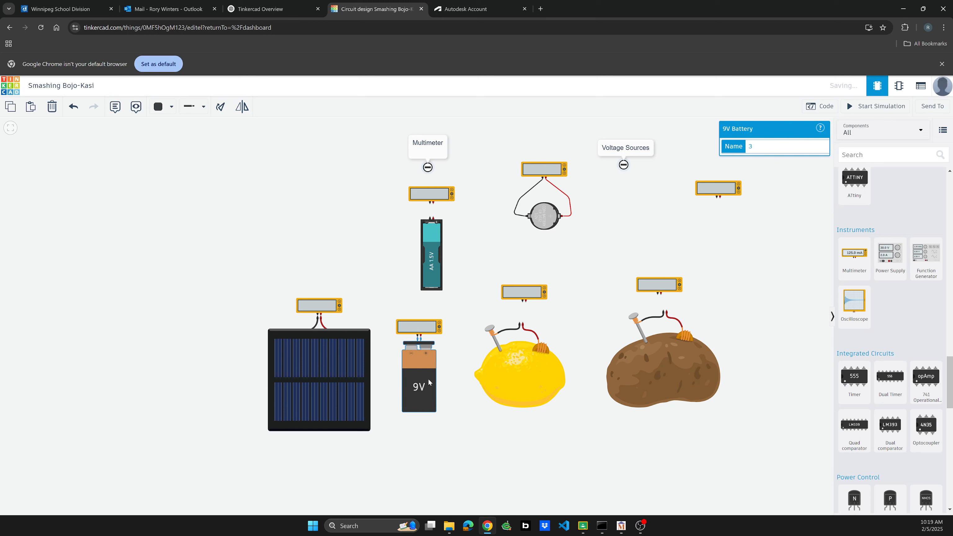
pyautogui.click(452, 390)
# Move the AA, lemon, and potato batteries up so their leads meet their multimeters' terminals.
pyautogui.moveTo(431, 265); pyautogui.dragTo(433, 251)
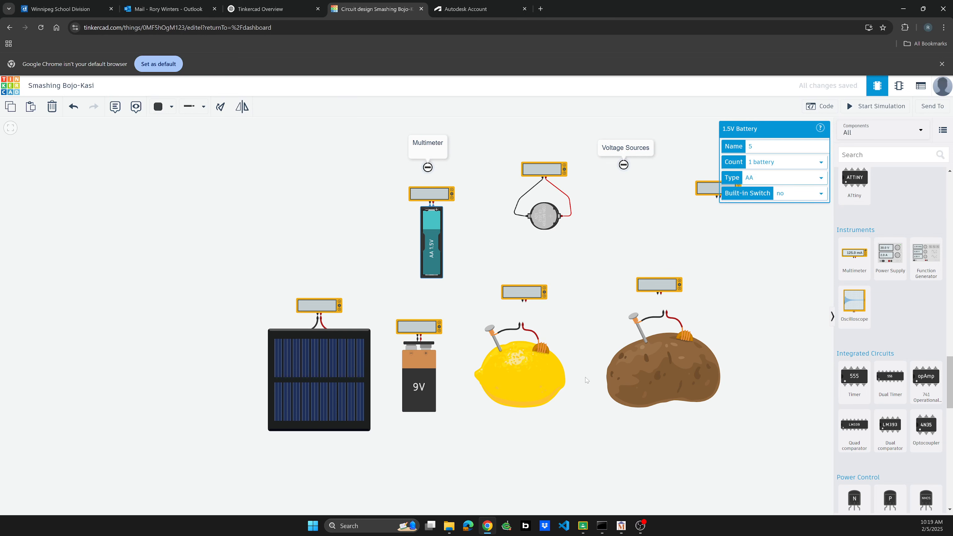
pyautogui.moveTo(536, 376); pyautogui.dragTo(540, 358)
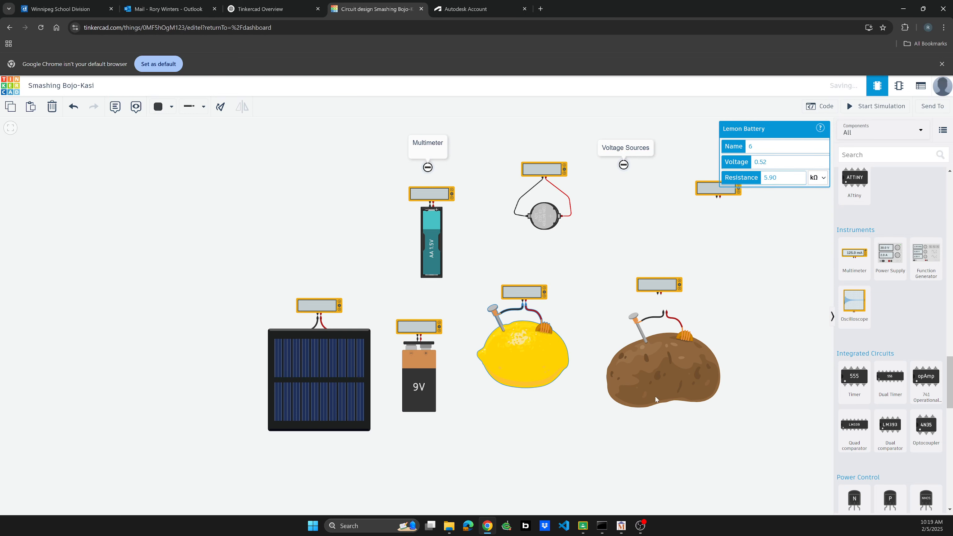
pyautogui.moveTo(678, 384); pyautogui.dragTo(670, 367)
pyautogui.click(761, 378)
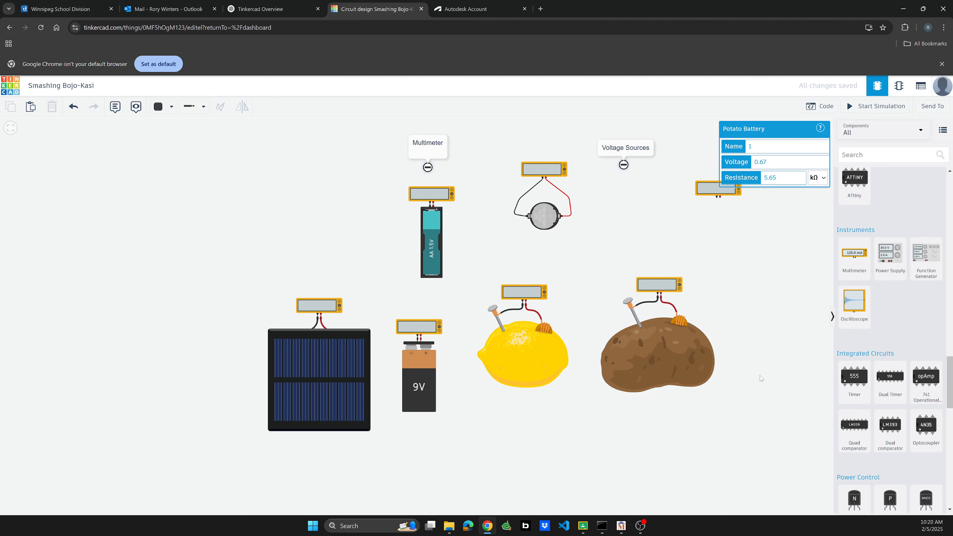
# Start the simulation and vary the solar cell's light level from bright to dim and back to bright.
pyautogui.click(849, 107)
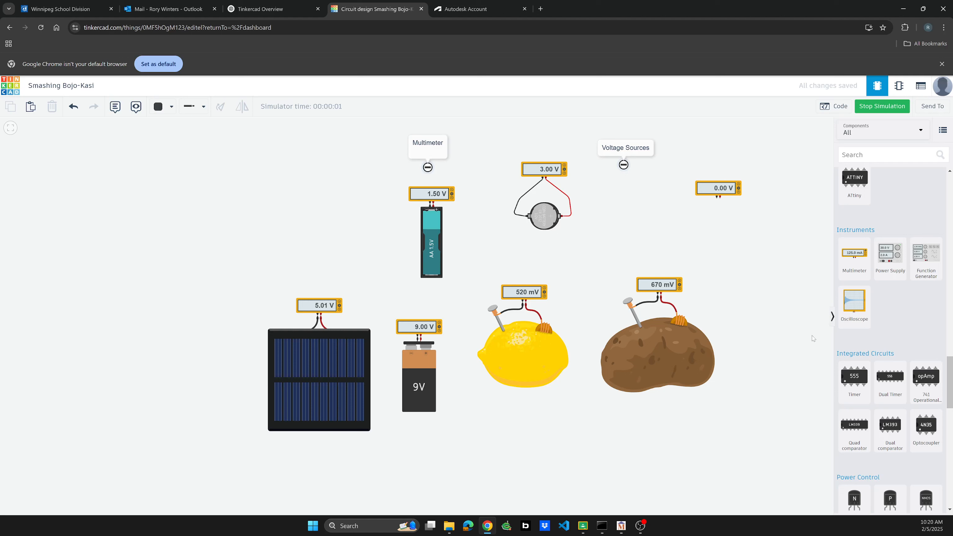
pyautogui.click(325, 388)
pyautogui.moveTo(327, 380); pyautogui.dragTo(316, 381)
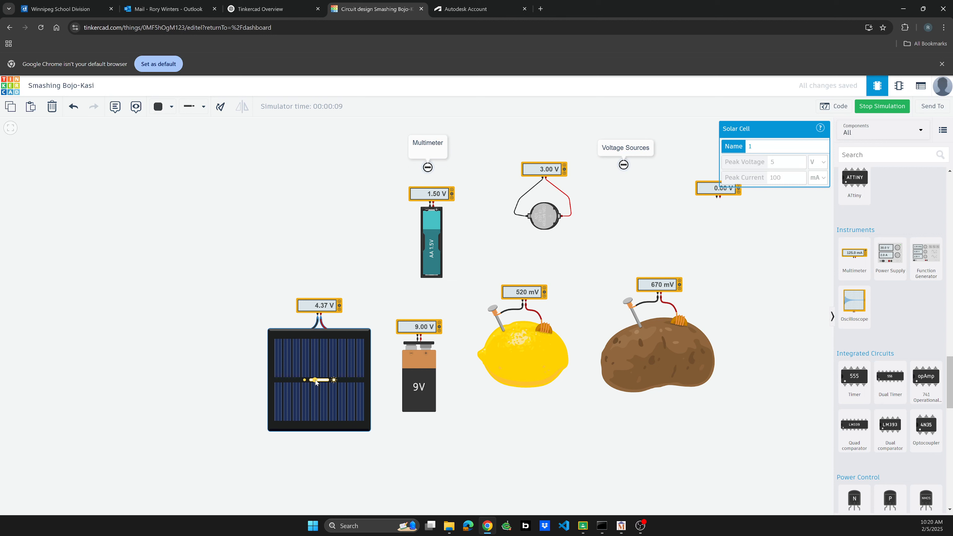
pyautogui.moveTo(316, 380)
pyautogui.mouseDown()
pyautogui.moveTo(329, 380)
pyautogui.moveTo(310, 380)
pyautogui.mouseUp()
pyautogui.moveTo(311, 381); pyautogui.dragTo(321, 382)
pyautogui.moveTo(320, 381); pyautogui.dragTo(329, 382)
pyautogui.moveTo(328, 380)
pyautogui.mouseDown()
pyautogui.moveTo(310, 381)
pyautogui.moveTo(330, 382)
pyautogui.mouseUp()
# Raise the 1.5V battery pack's count to 2, 3, and 4 batteries while the simulation runs.
pyautogui.click(421, 381)
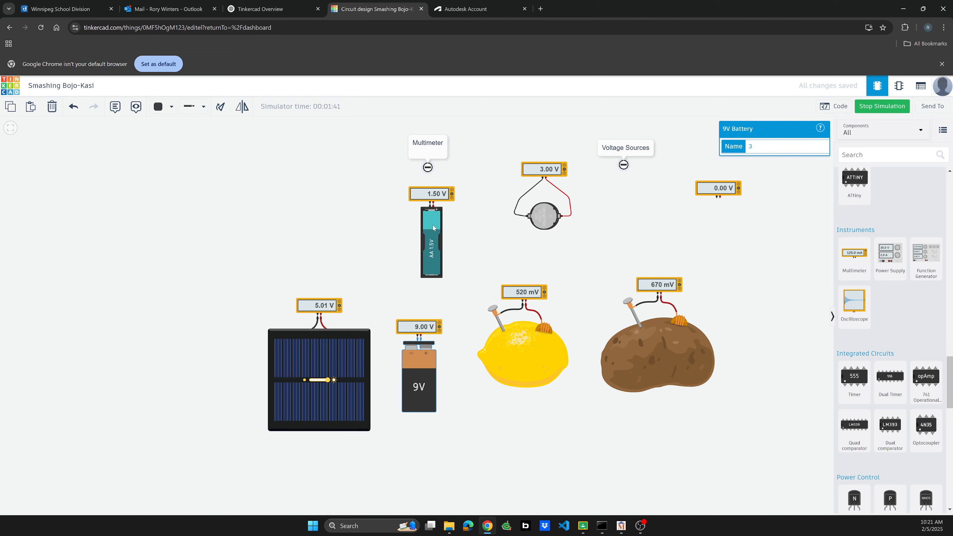
pyautogui.click(423, 239)
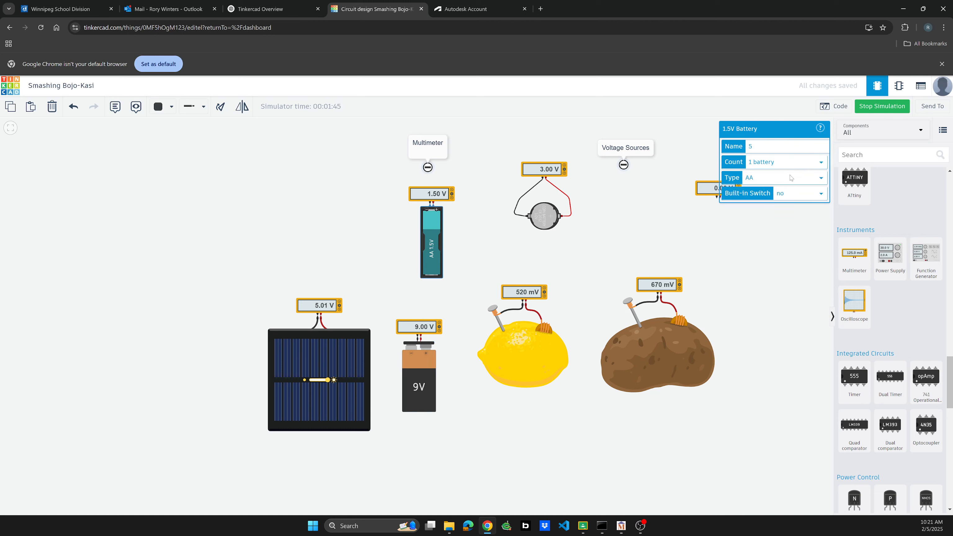
pyautogui.click(793, 162)
pyautogui.click(788, 186)
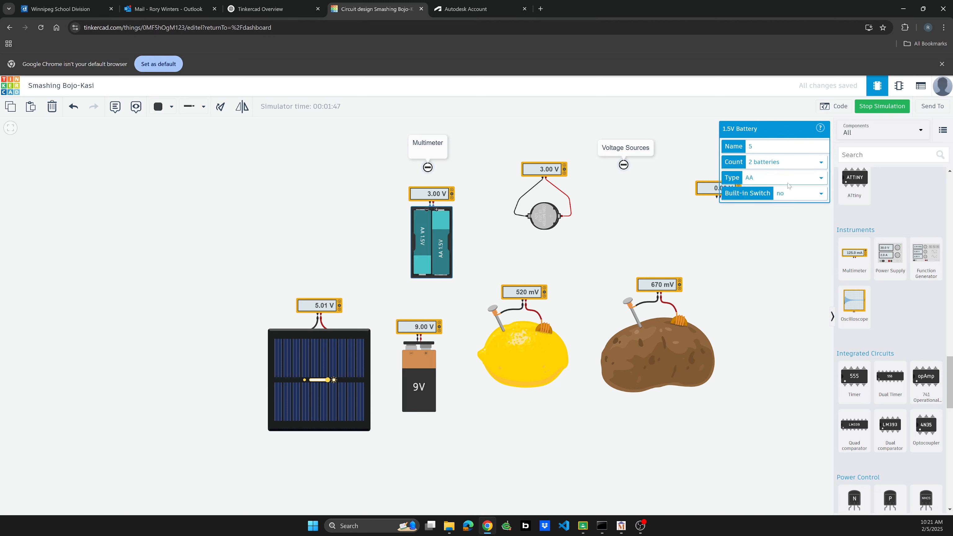
pyautogui.click(803, 166)
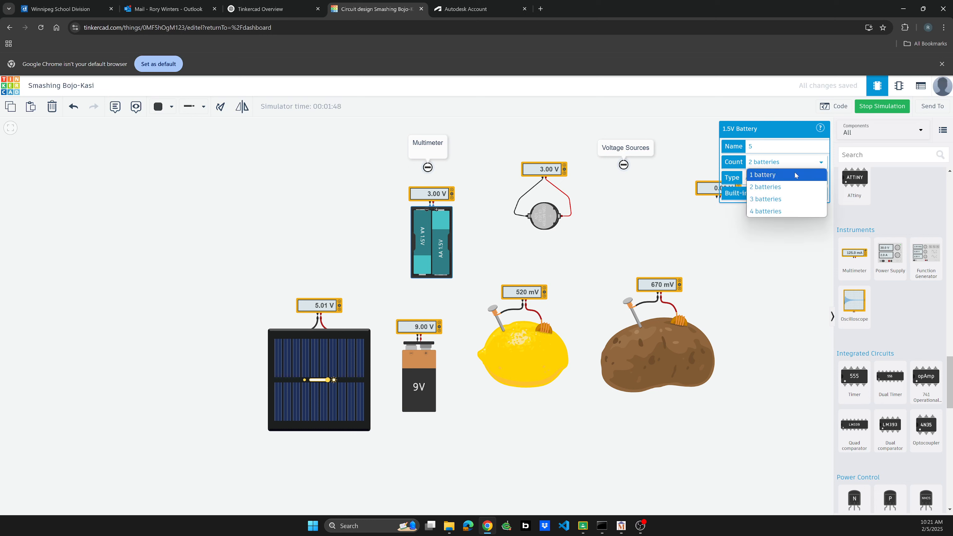
pyautogui.click(786, 201)
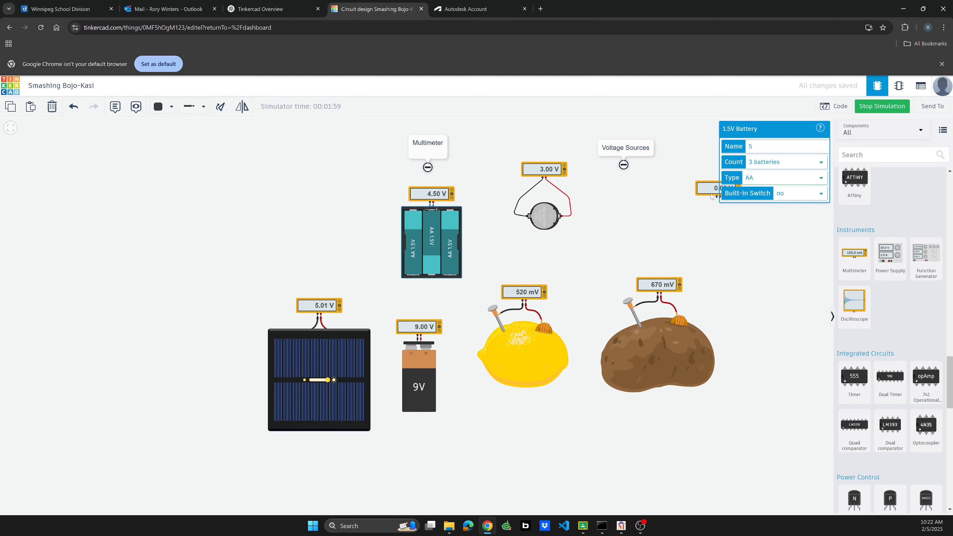
pyautogui.click(787, 162)
pyautogui.click(783, 211)
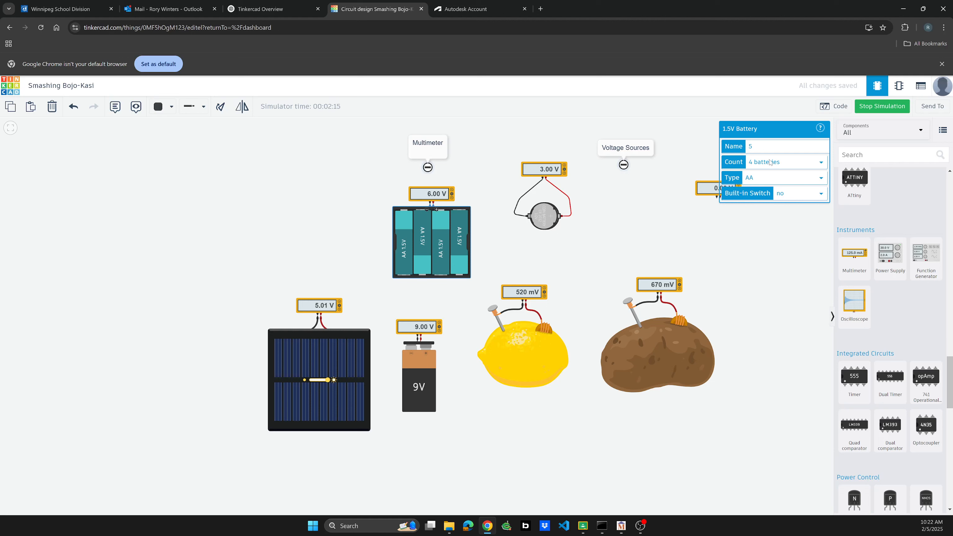
# Drop the 1.5V battery pack's count to 3 batteries and return it to 4.
pyautogui.click(757, 163)
pyautogui.click(767, 199)
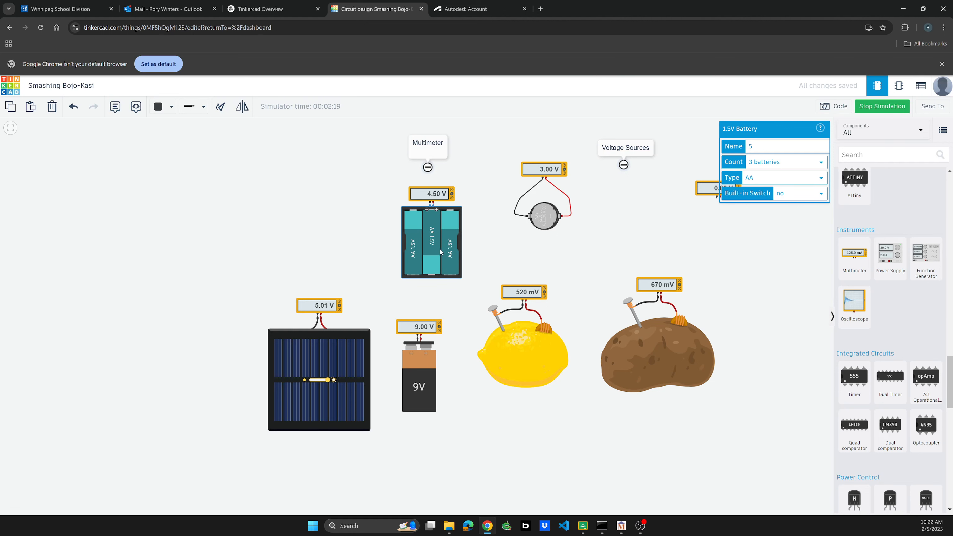
pyautogui.click(740, 161)
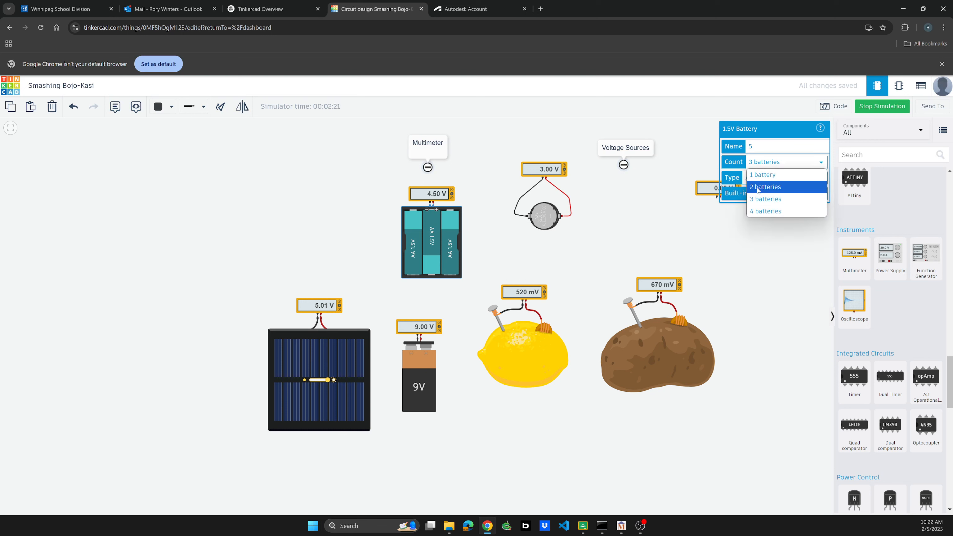
pyautogui.click(759, 209)
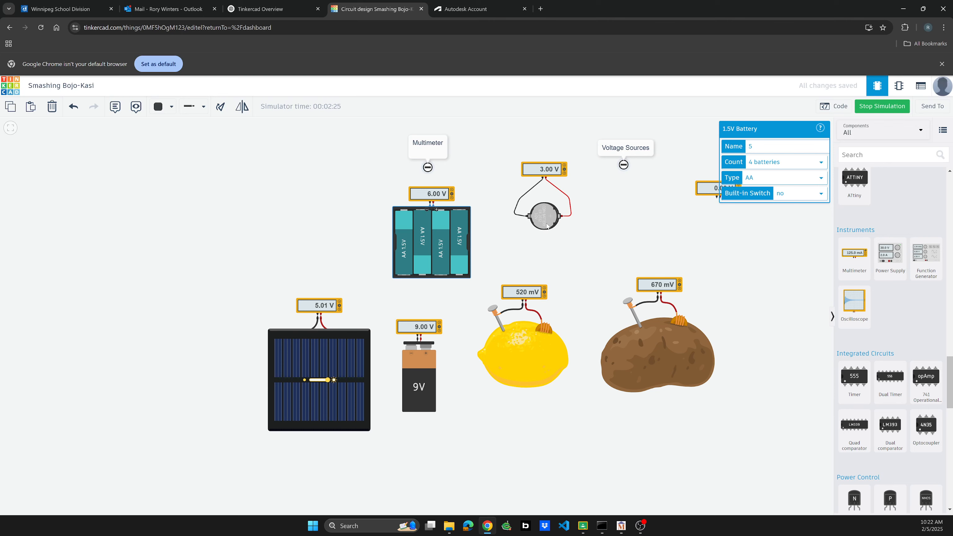
# Examine the coin battery's label and its multimeter reading up close.
pyautogui.scroll(6, 546, 225)
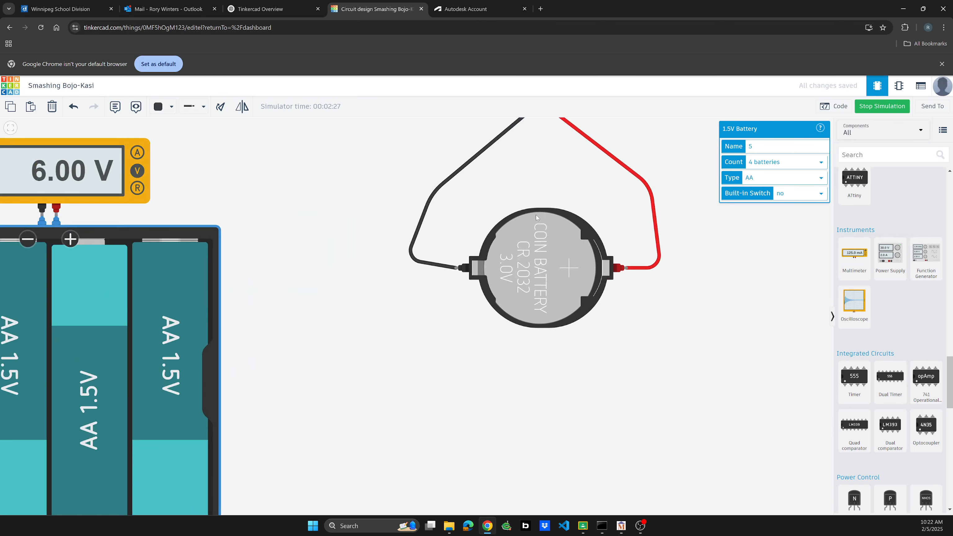
pyautogui.moveTo(531, 346); pyautogui.dragTo(504, 470)
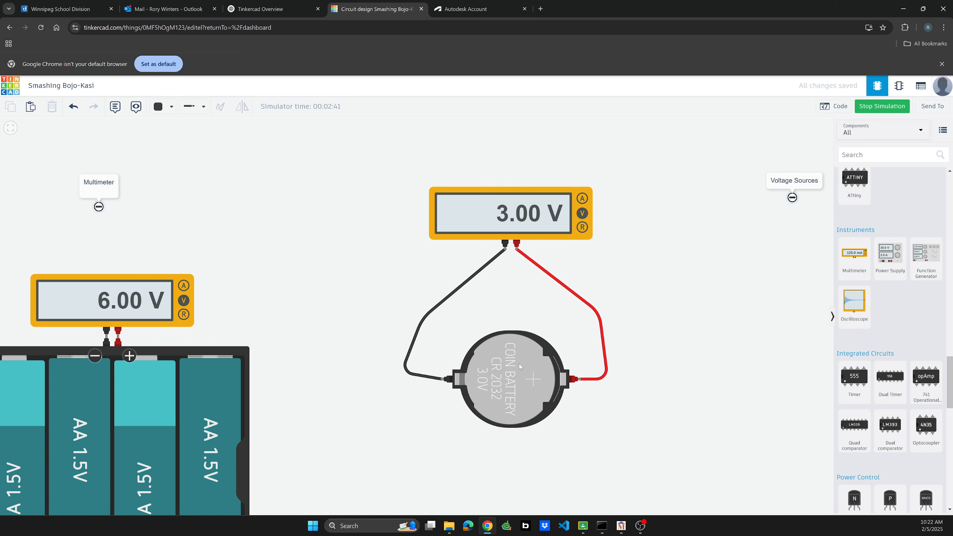
pyautogui.scroll(-4, 505, 300)
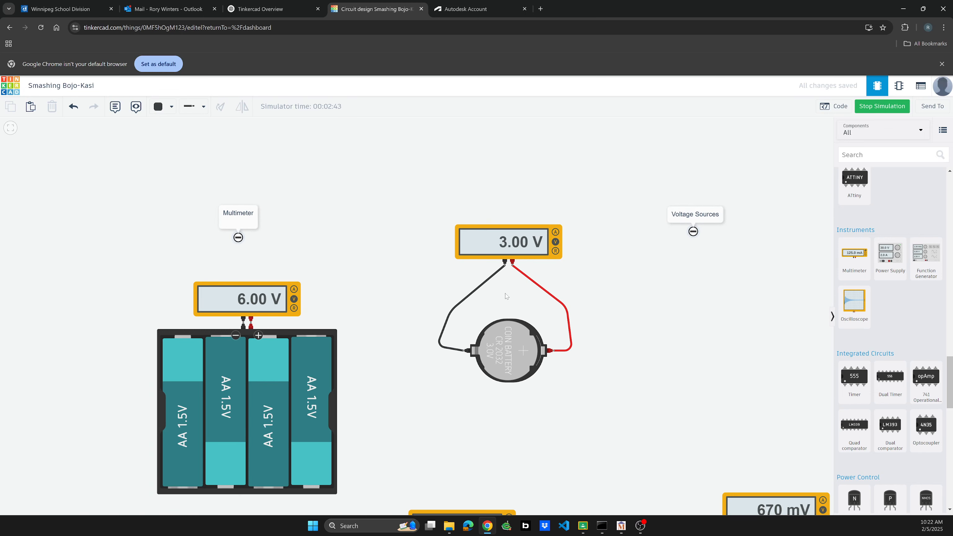
# Examine the coin battery and its multimeter at different zoom levels and show the coin battery's properties.
pyautogui.scroll(-1, 507, 292)
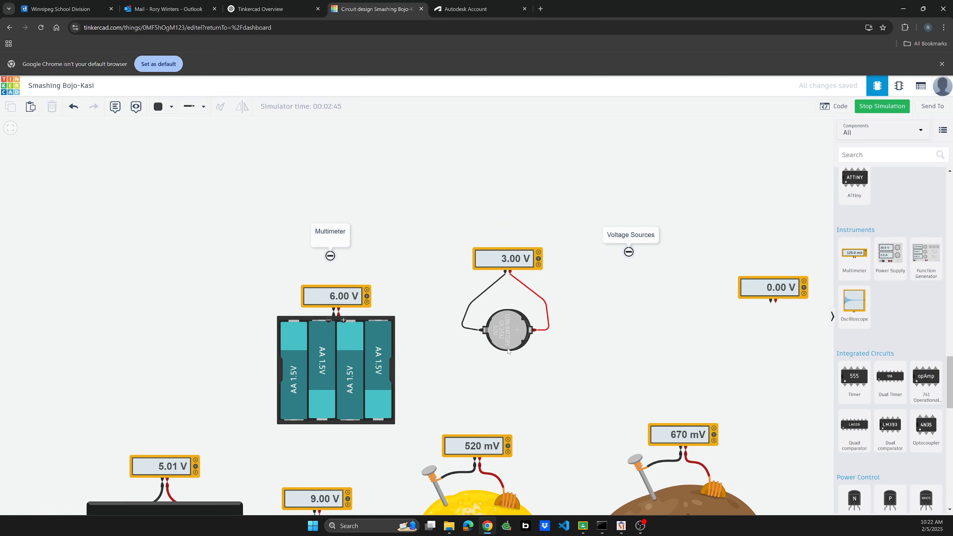
pyautogui.scroll(4, 507, 349)
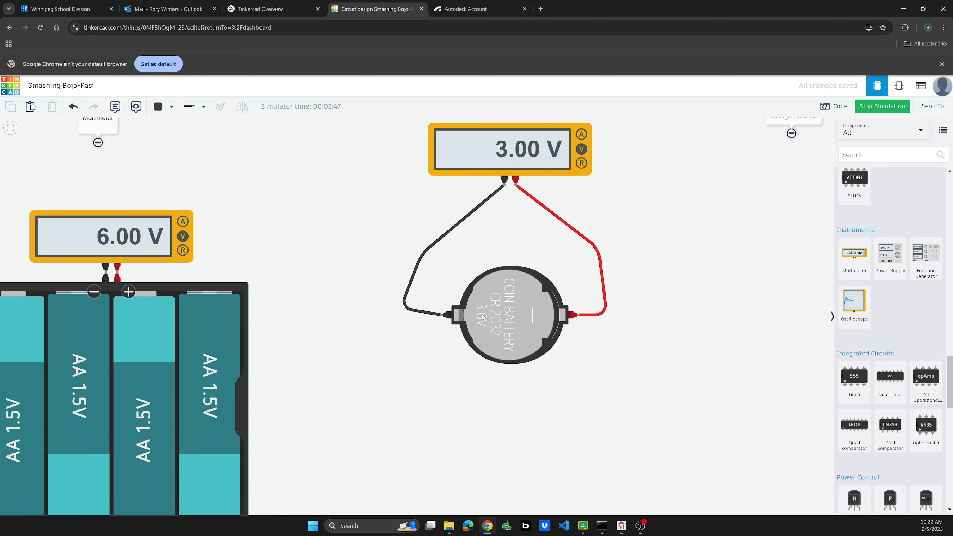
pyautogui.click(507, 318)
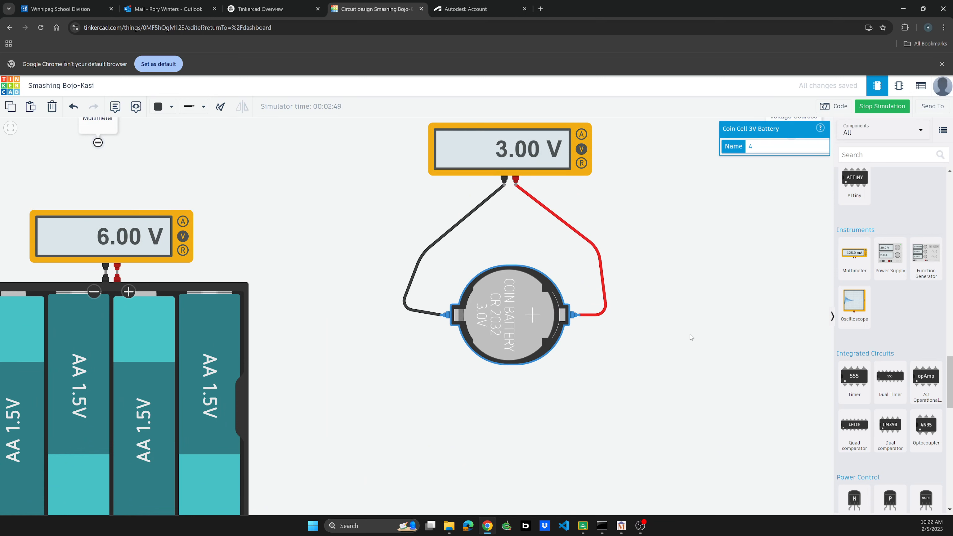
pyautogui.scroll(-5, 652, 318)
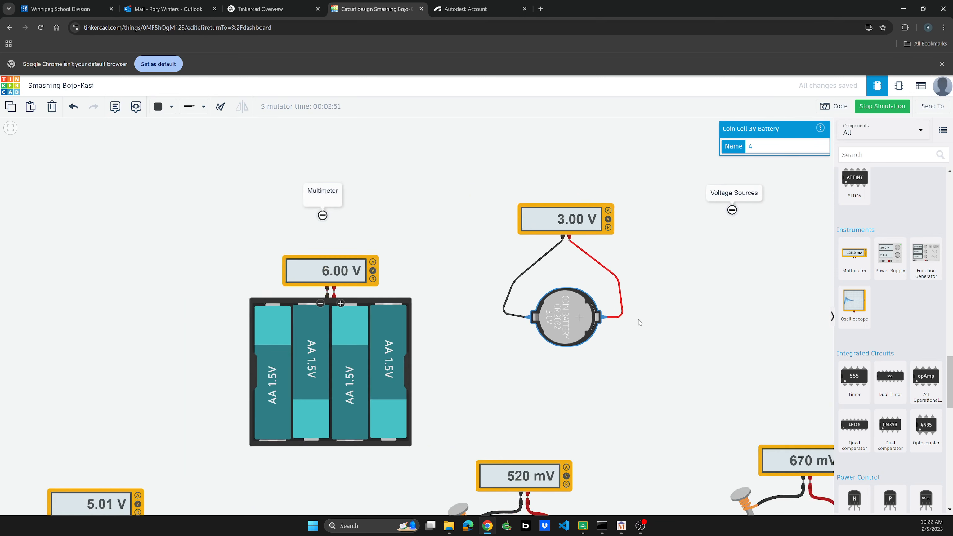
# Inspect the potato battery, its multimeter and the lemon battery by showing each one's properties while the simulation runs.
pyautogui.scroll(-2, 484, 297)
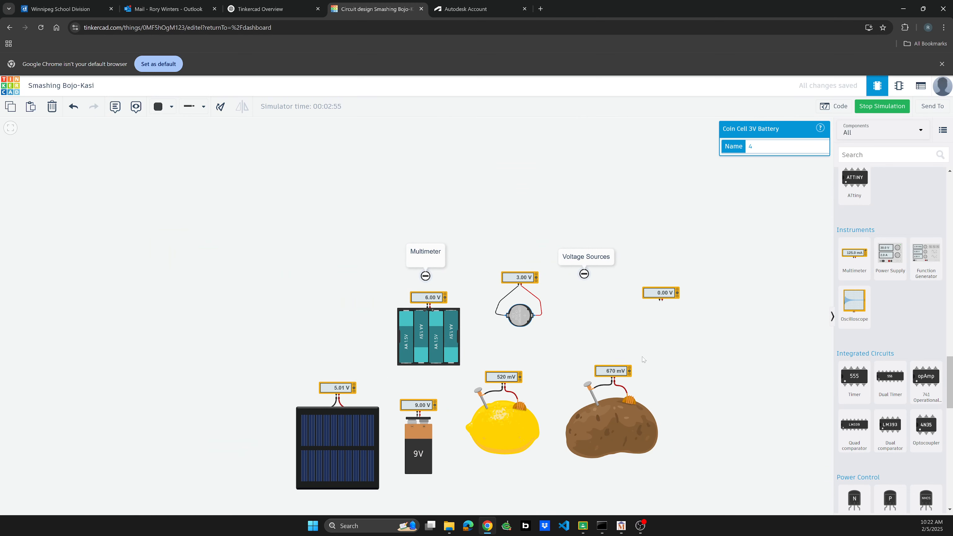
pyautogui.scroll(-2, 568, 312)
pyautogui.moveTo(570, 324); pyautogui.dragTo(535, 265)
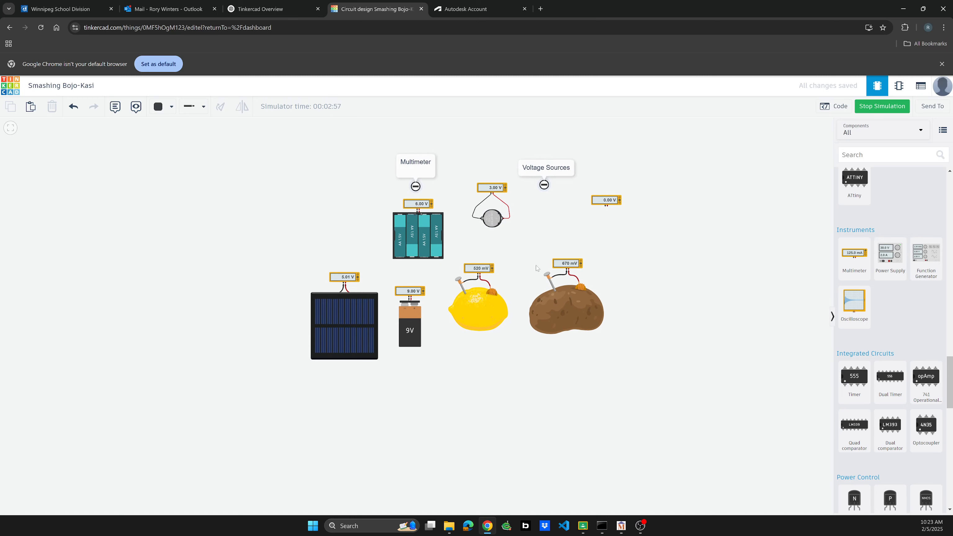
pyautogui.scroll(4, 502, 300)
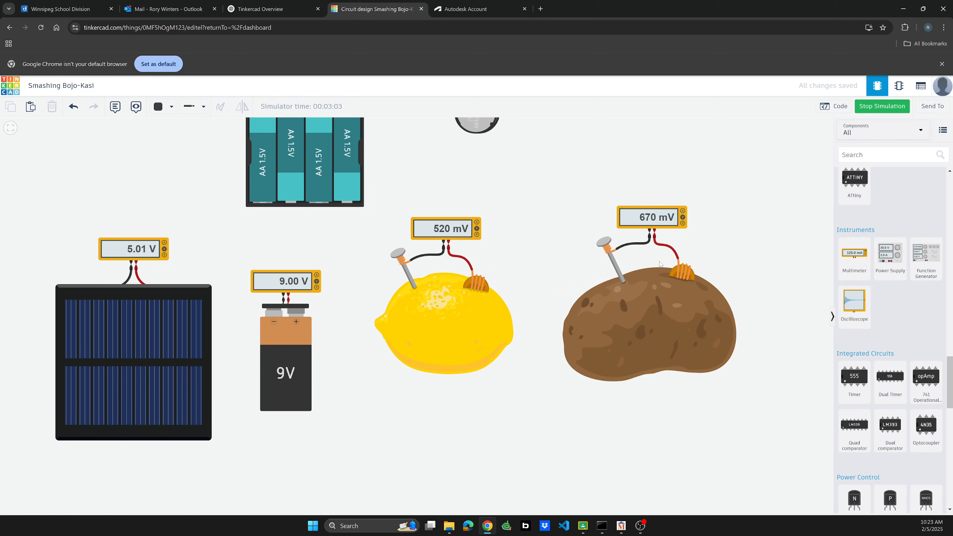
pyautogui.click(672, 223)
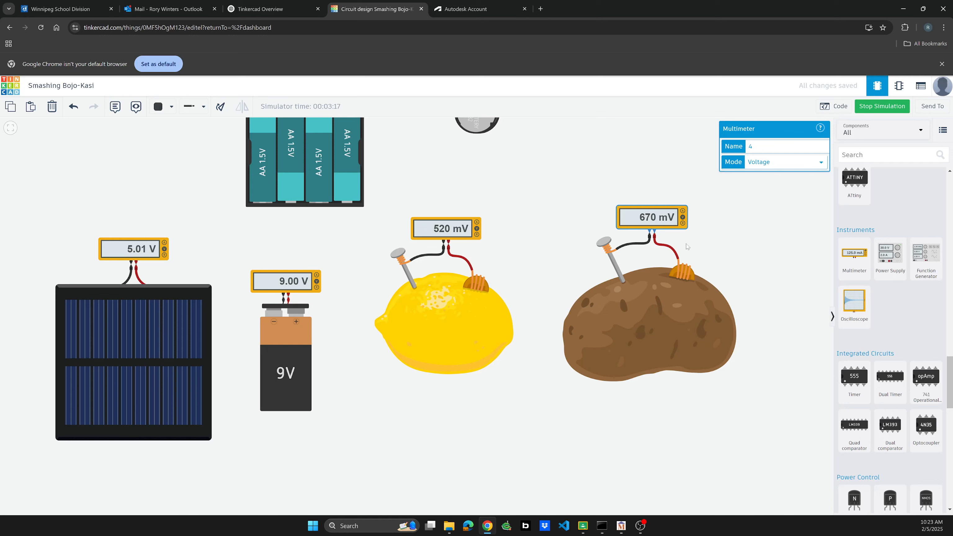
pyautogui.click(652, 307)
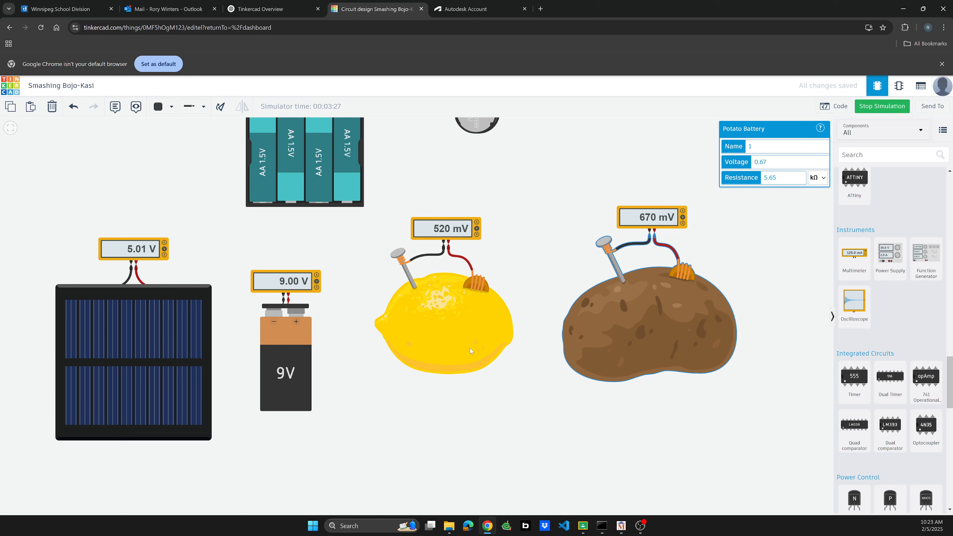
pyautogui.click(457, 329)
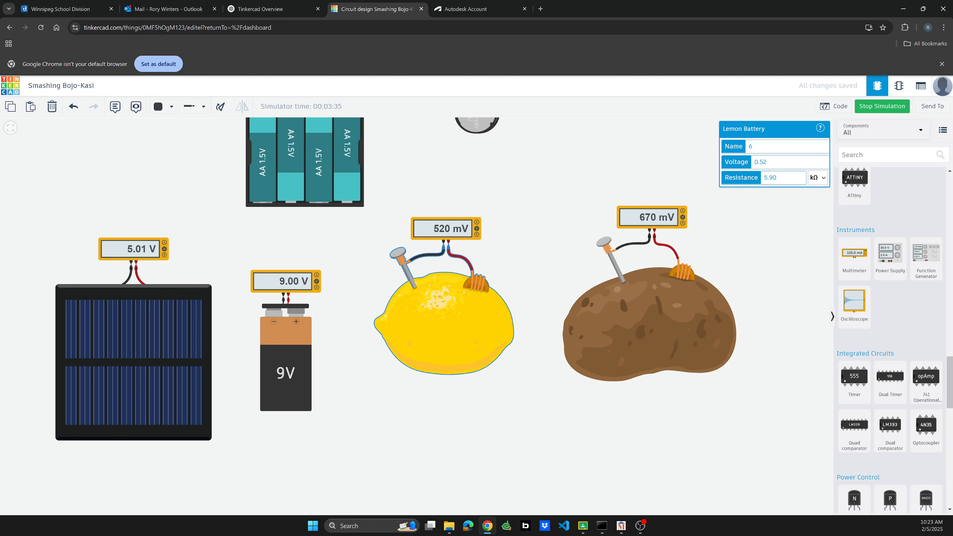
pyautogui.click(769, 237)
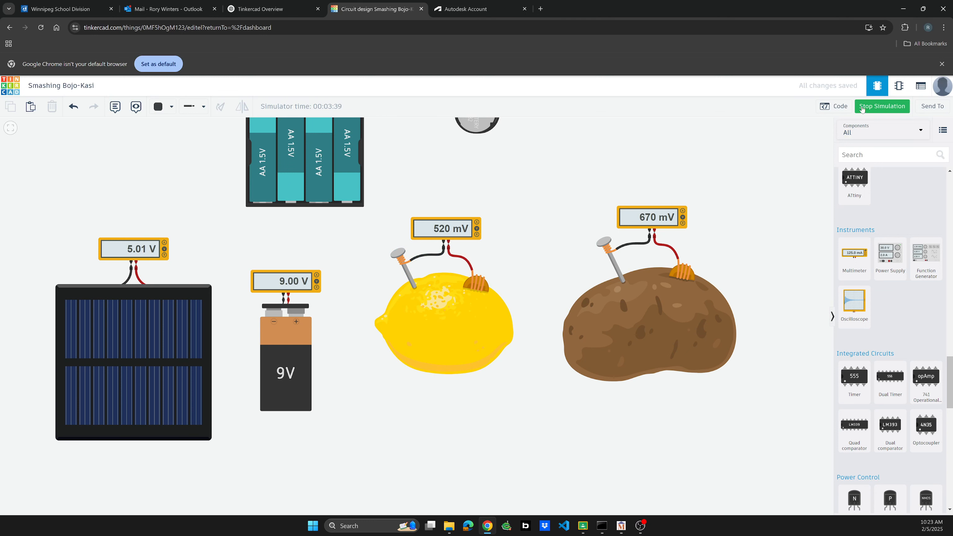
# Stop the simulation and delete the solar cell along with its multimeter.
pyautogui.click(881, 106)
pyautogui.scroll(-5, 543, 203)
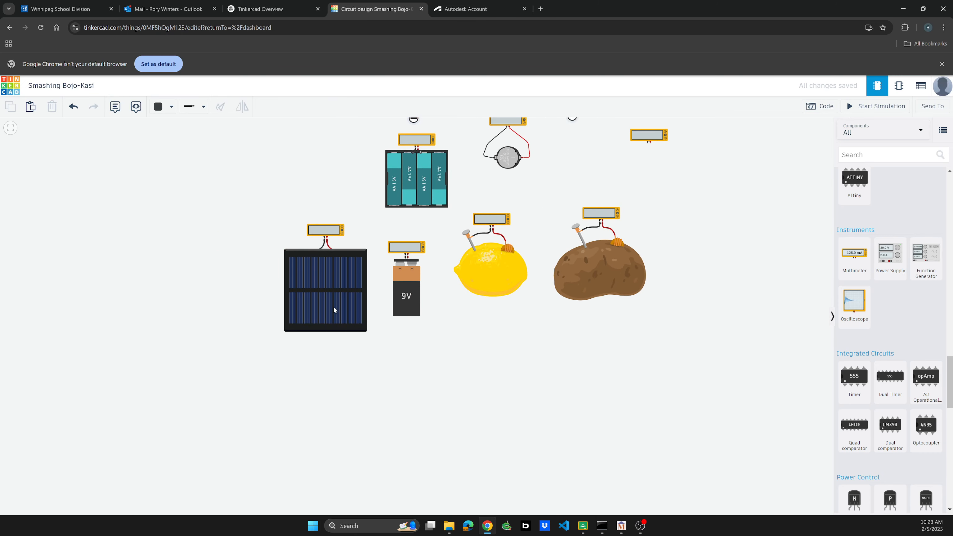
pyautogui.click(346, 298)
pyautogui.press('Delete')
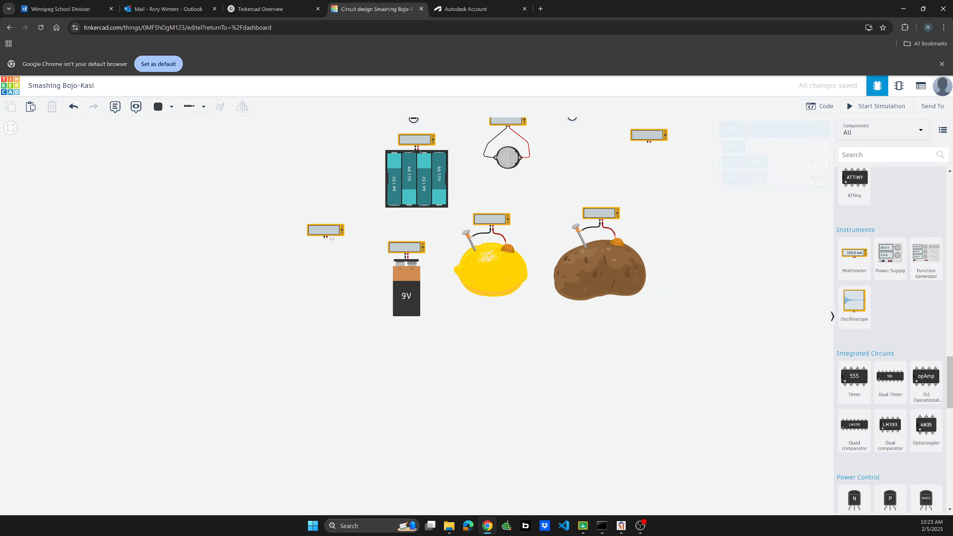
pyautogui.click(326, 229)
pyautogui.press('Delete')
# Delete the 9V battery and the 1.5V battery pack together with their multimeters.
pyautogui.click(411, 280)
pyautogui.press('Delete')
pyautogui.click(405, 247)
pyautogui.press('Delete')
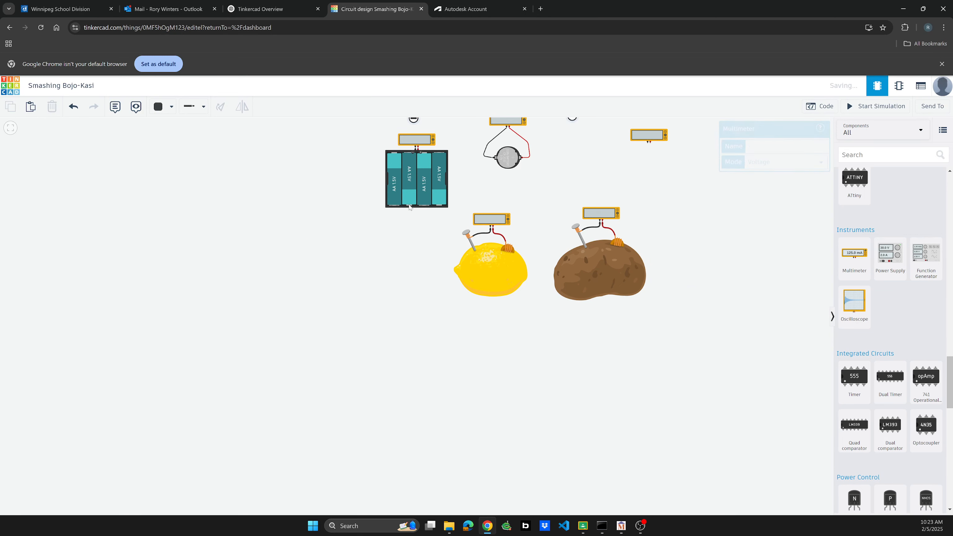
pyautogui.click(414, 178)
pyautogui.press('Delete')
pyautogui.click(415, 139)
pyautogui.press('Delete')
# Add two more potato batteries beside the existing one and move its multimeter away to a free spot above them.
pyautogui.scroll(-4, 315, 287)
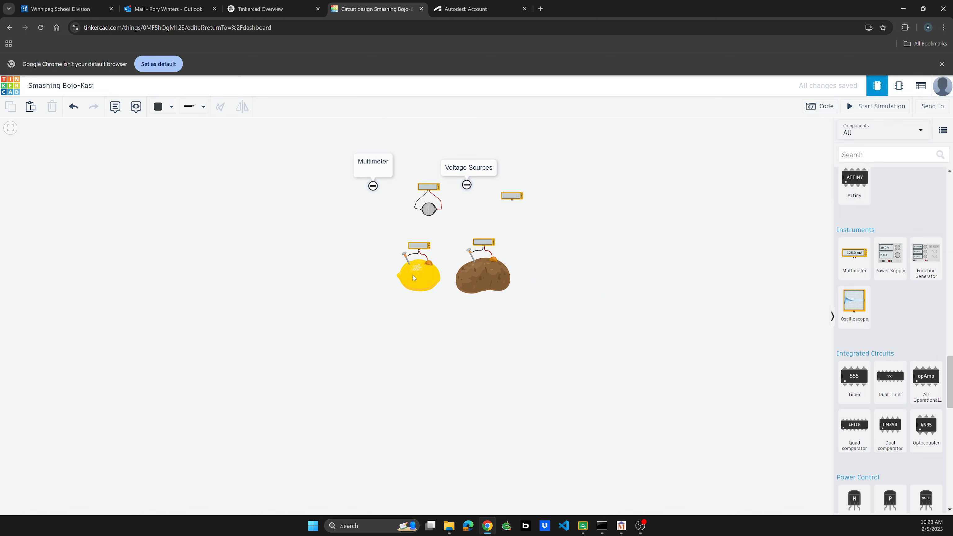
pyautogui.click(491, 282)
pyautogui.scroll(10, 888, 334)
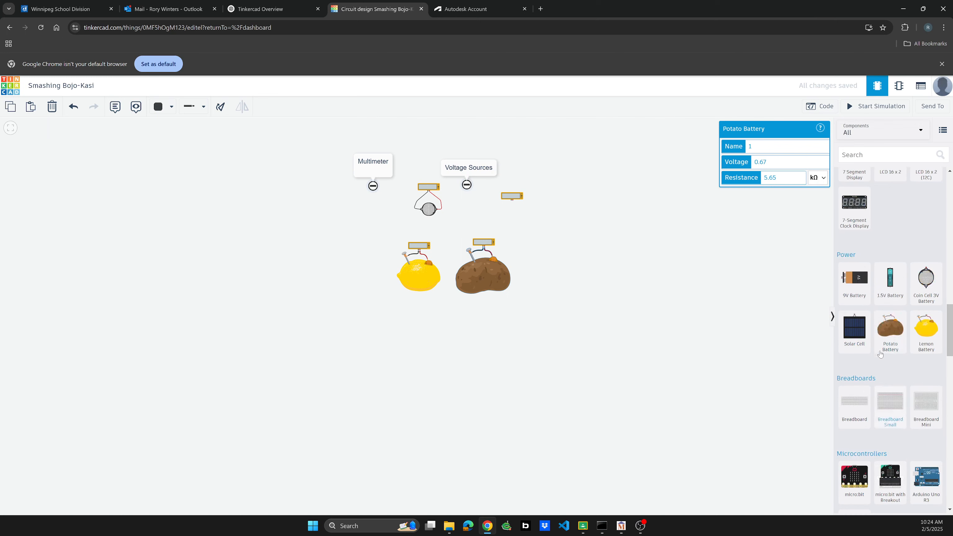
pyautogui.moveTo(889, 333); pyautogui.dragTo(535, 333)
pyautogui.moveTo(884, 313); pyautogui.dragTo(609, 293)
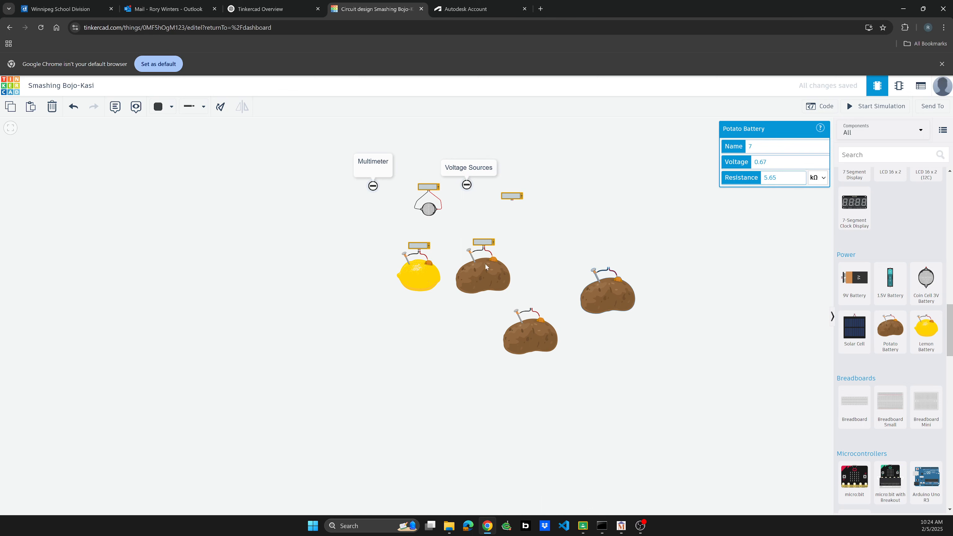
pyautogui.moveTo(487, 244); pyautogui.dragTo(543, 229)
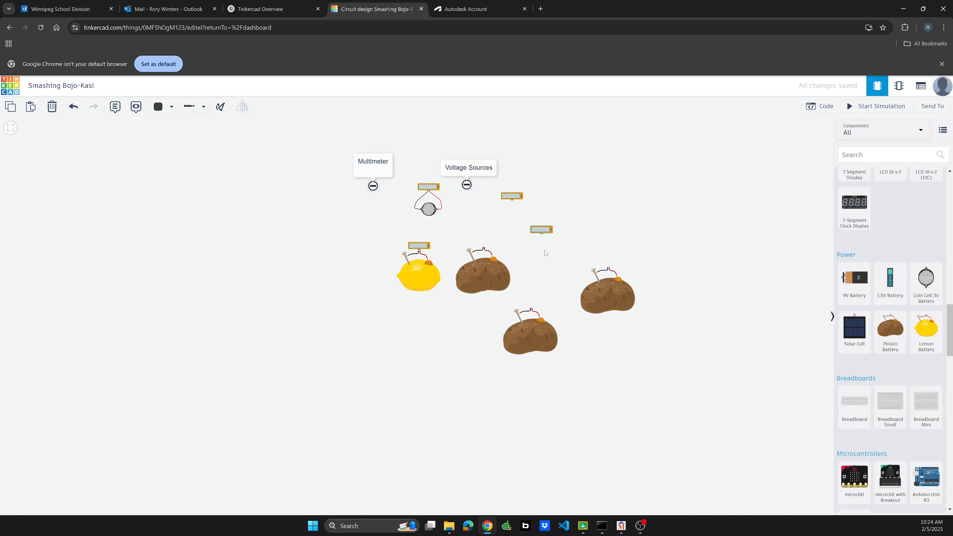
# Wire the three potato batteries in series, connecting each positive lead to the next battery's negative lead.
pyautogui.scroll(2, 545, 254)
pyautogui.scroll(3, 544, 254)
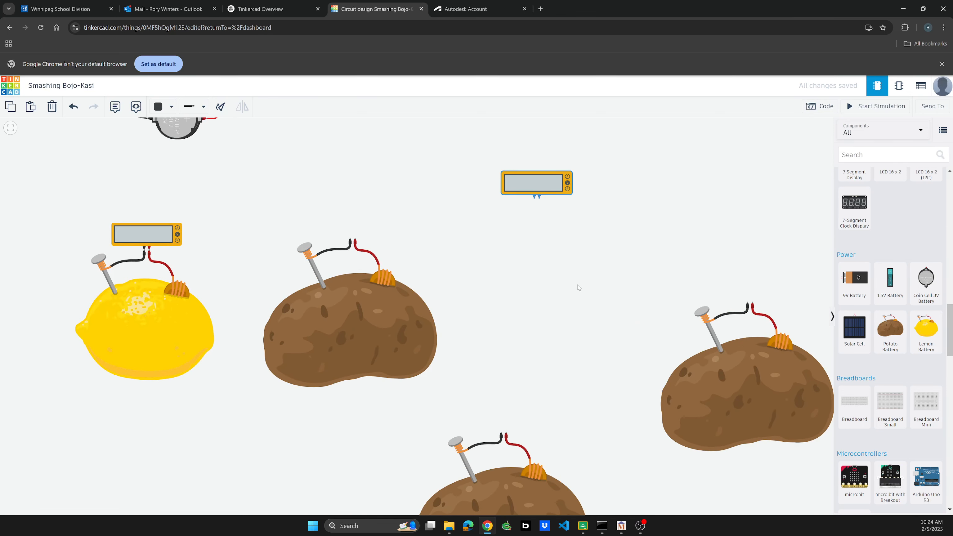
pyautogui.click(355, 239)
pyautogui.click(435, 248)
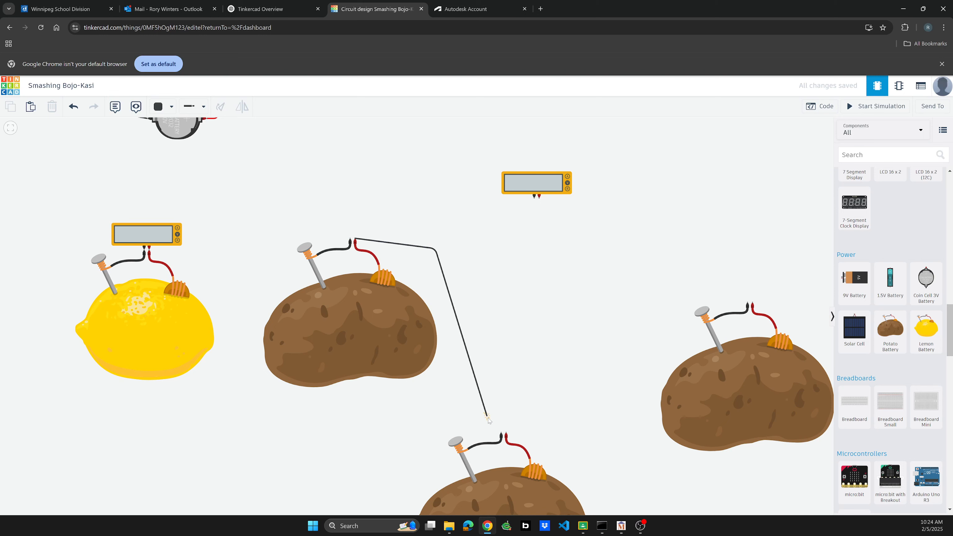
pyautogui.click(501, 432)
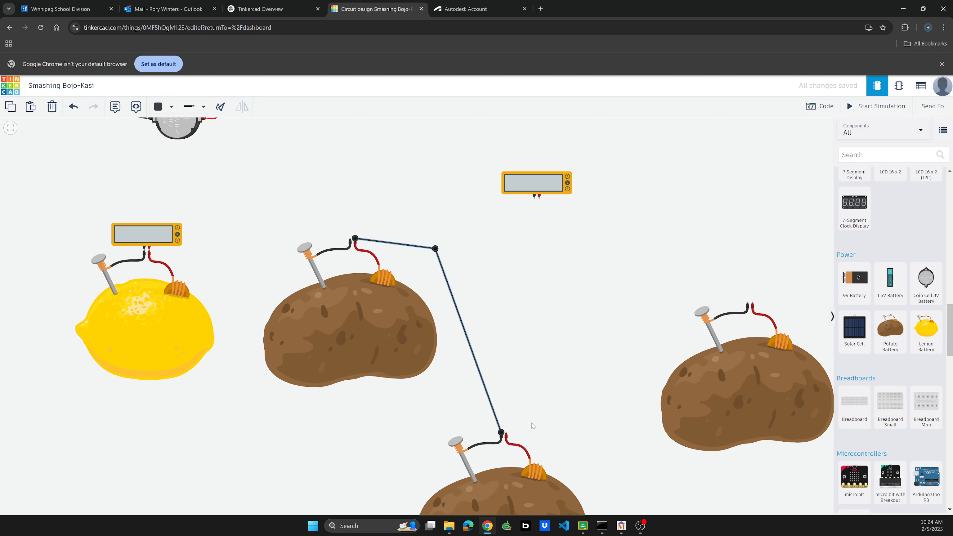
pyautogui.click(506, 436)
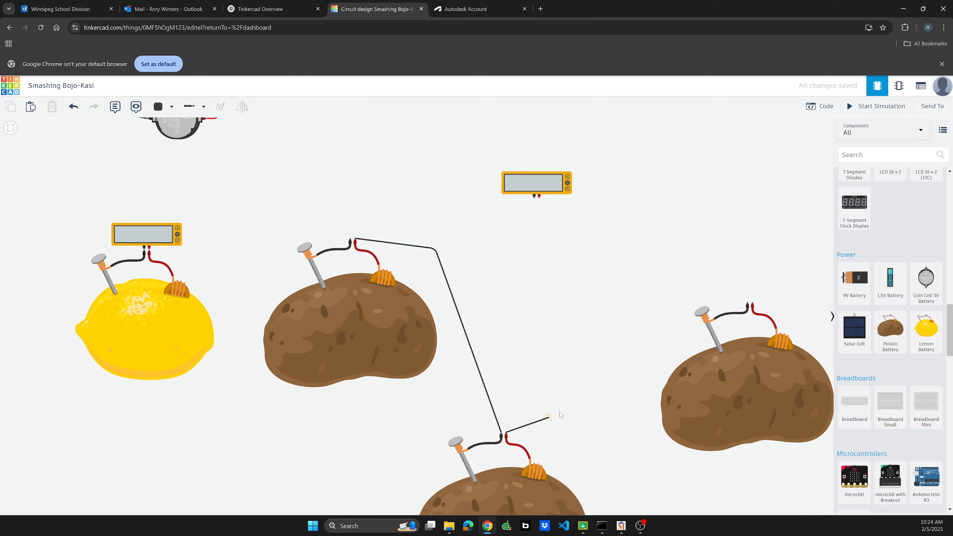
pyautogui.click(746, 304)
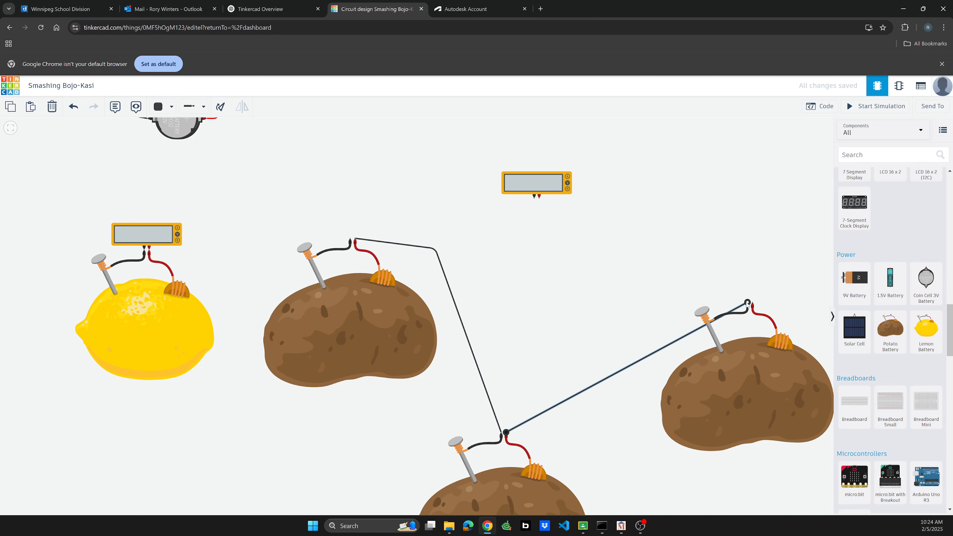
# Connect the multimeter's negative probe to the first potato's negative lead and its positive probe to the third potato's positive lead.
pyautogui.click(349, 239)
pyautogui.click(350, 218)
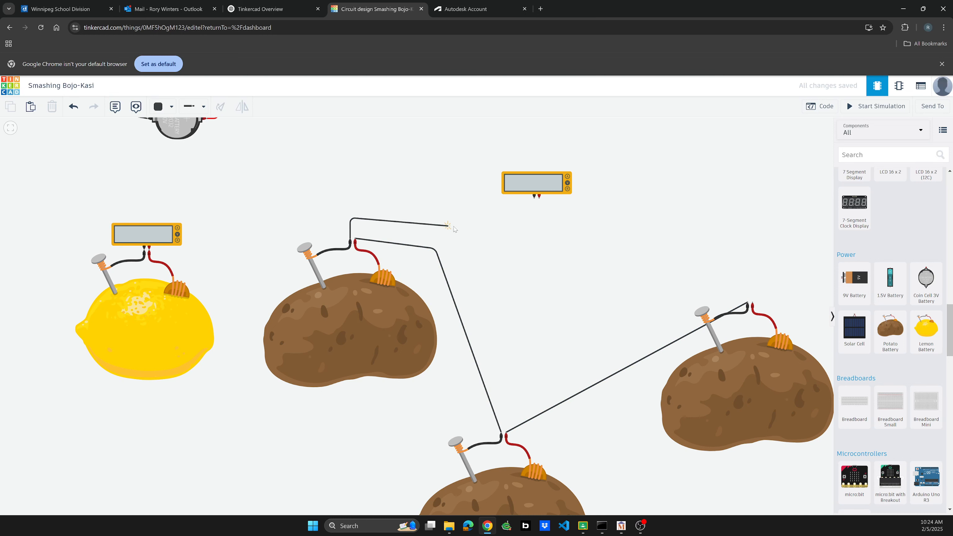
pyautogui.click(507, 228)
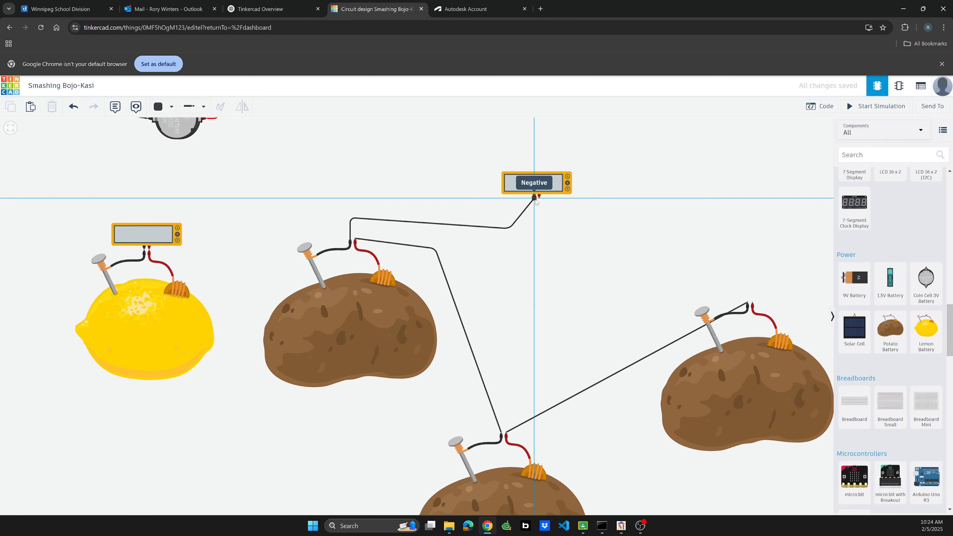
pyautogui.click(534, 197)
pyautogui.click(752, 305)
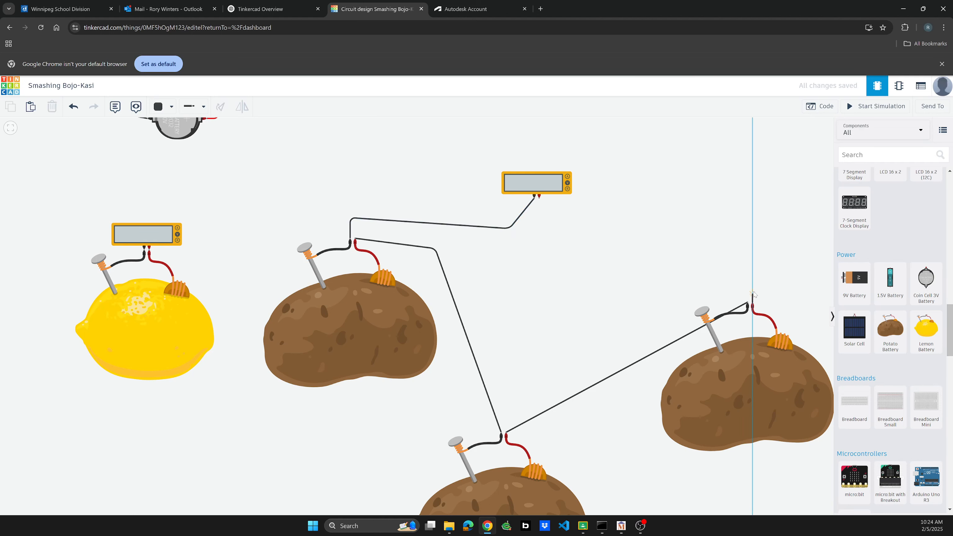
pyautogui.click(752, 281)
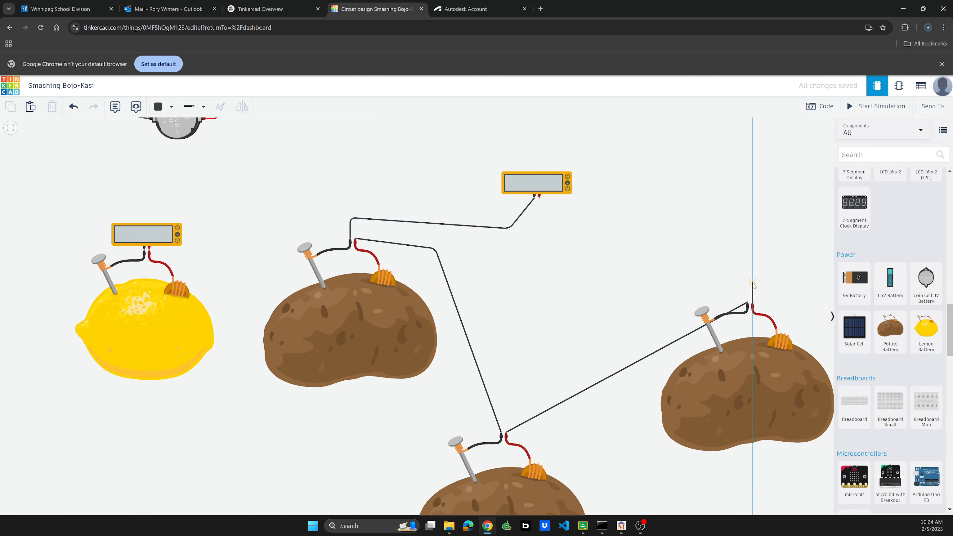
pyautogui.click(539, 197)
pyautogui.scroll(-3, 537, 337)
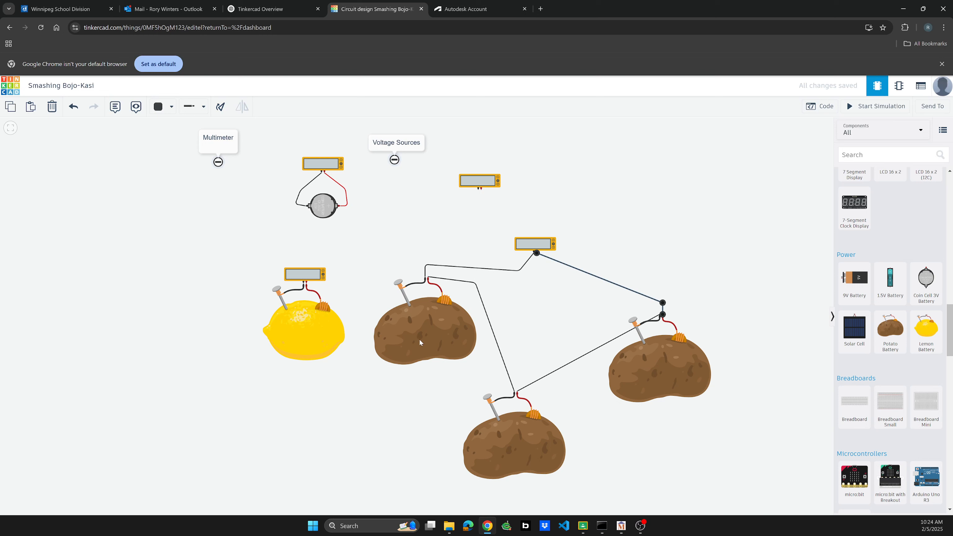
# Run the simulation to read the potato chain's multimeter, check the middle potato battery's properties, and stop the simulation.
pyautogui.click(849, 107)
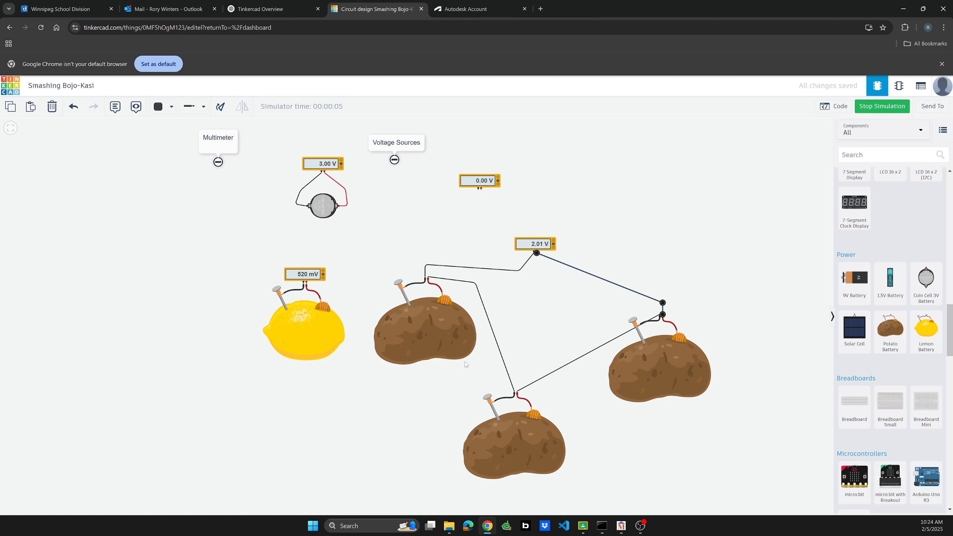
pyautogui.click(527, 448)
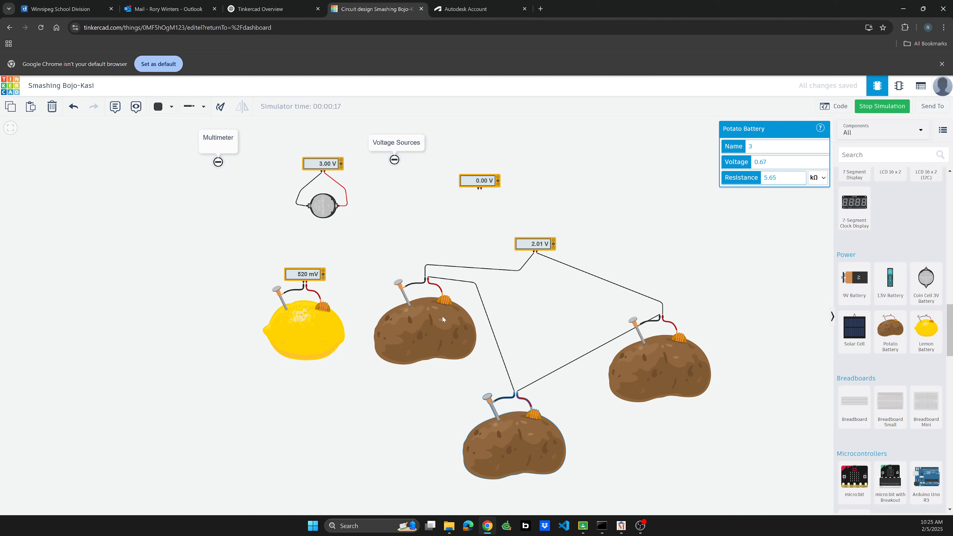
pyautogui.click(890, 106)
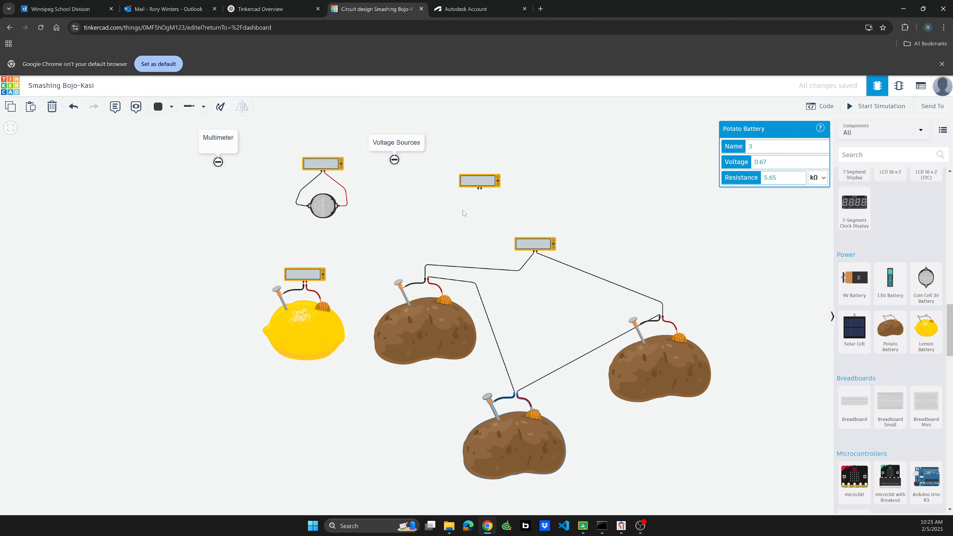
# Move the unused multimeter farther from the coin battery and delete the red wire between the coin battery and its multimeter.
pyautogui.moveTo(485, 187); pyautogui.dragTo(587, 140)
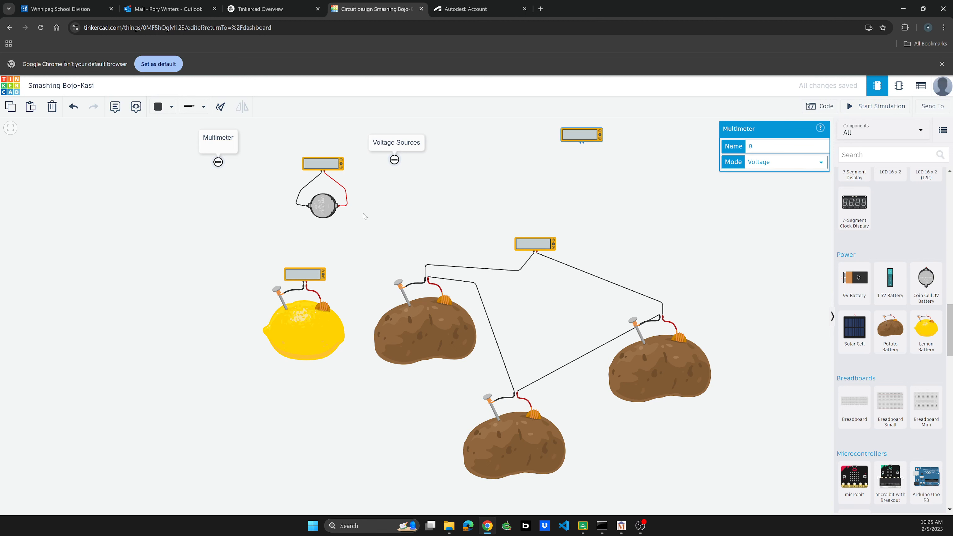
pyautogui.click(347, 198)
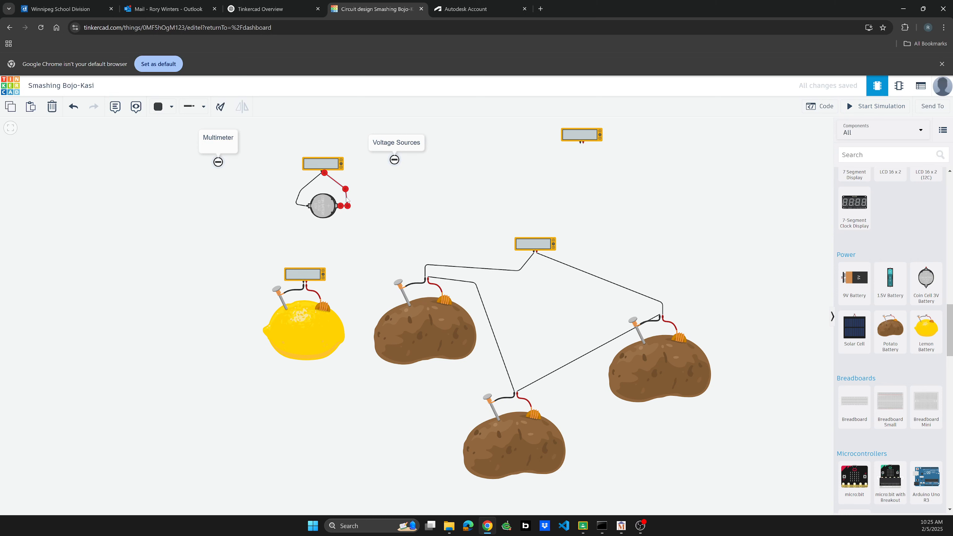
pyautogui.press('Delete')
# Duplicate the coin cell battery five times, placing the copies end to end to form a row of six.
pyautogui.click(329, 213)
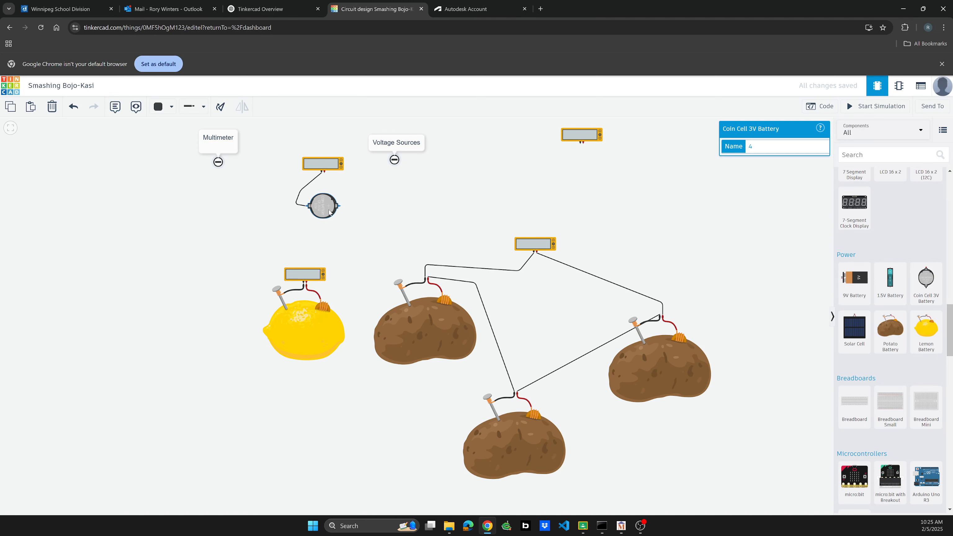
pyautogui.hotkey('ctrl', 'v')
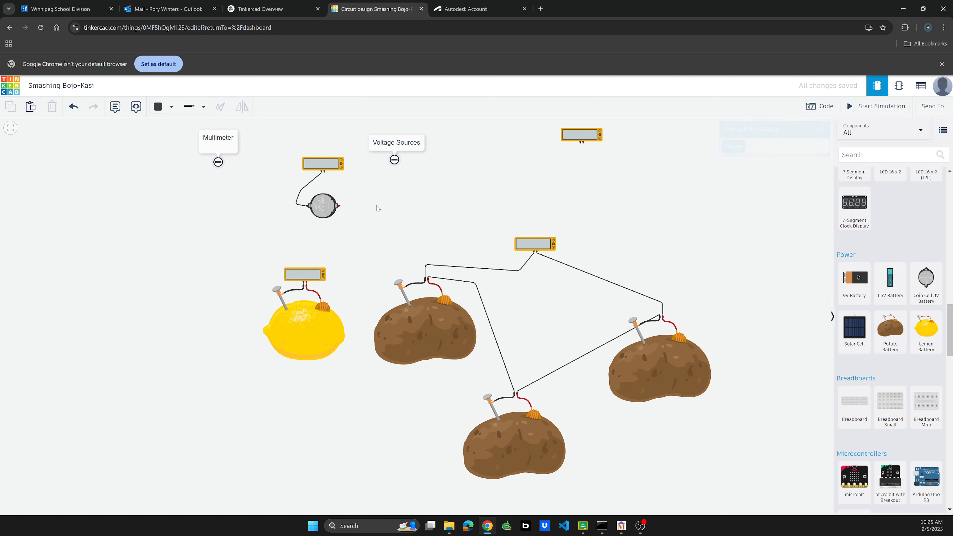
pyautogui.click(358, 208)
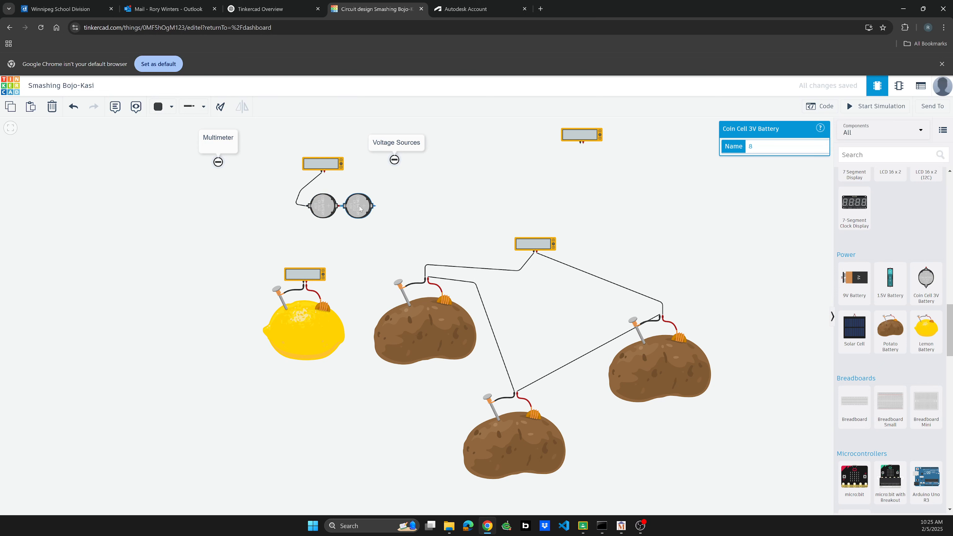
pyautogui.hotkey('ctrl', 'v')
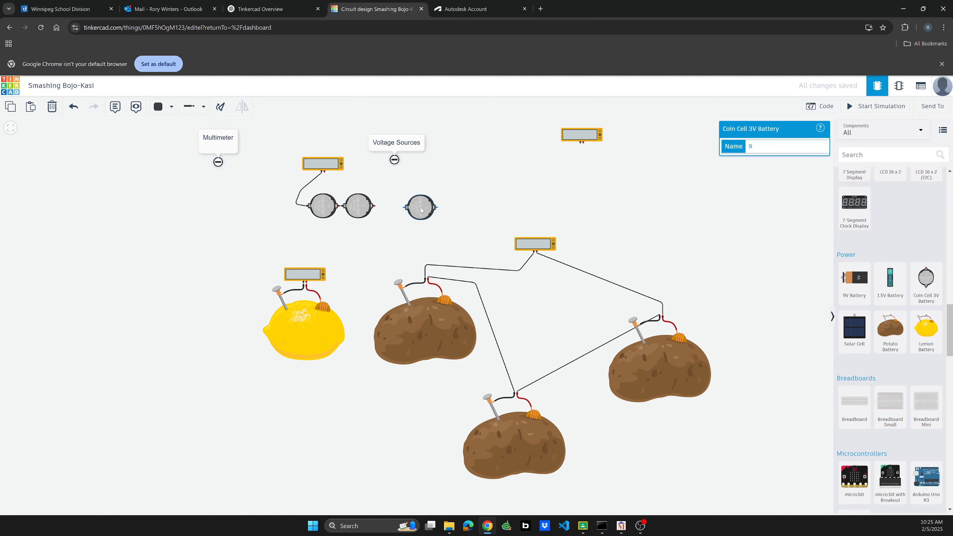
pyautogui.click(393, 209)
pyautogui.hotkey('ctrl', 'v')
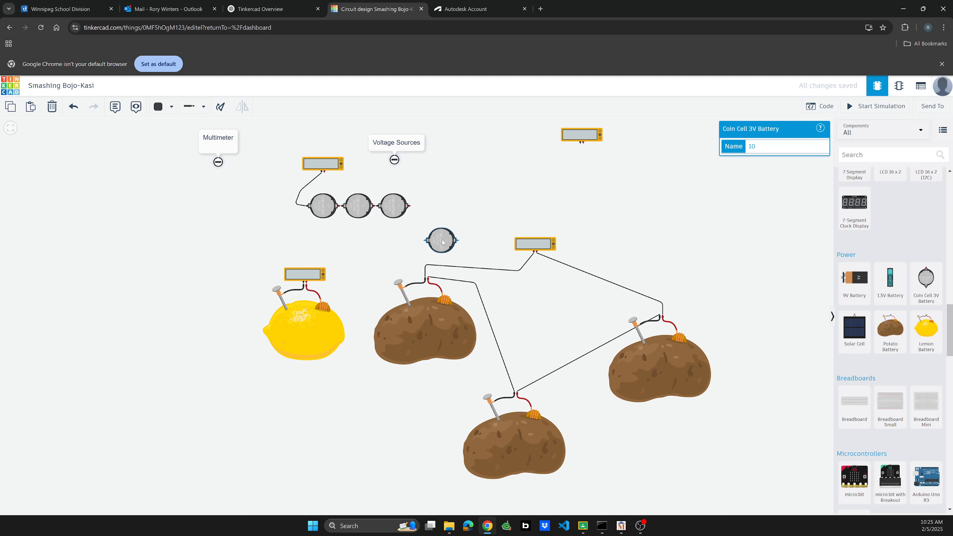
pyautogui.click(429, 209)
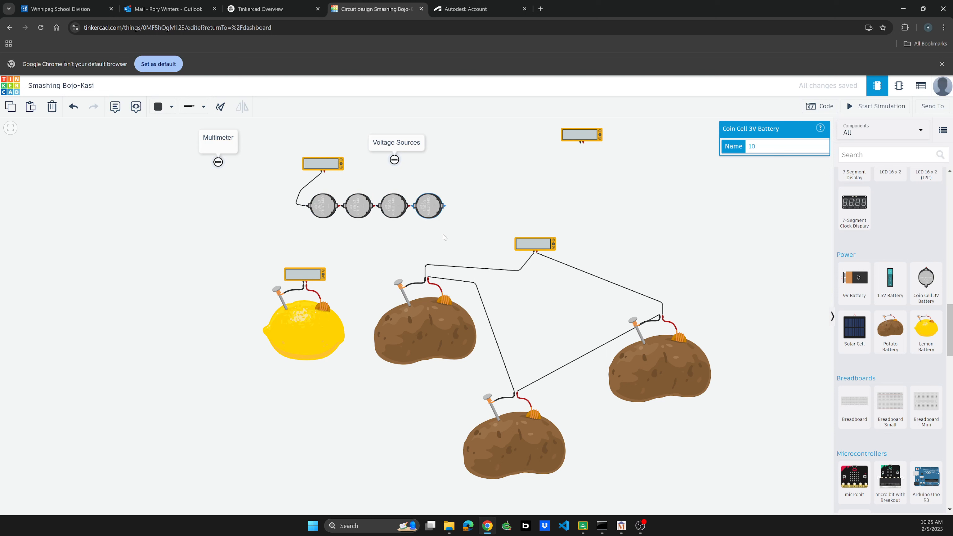
pyautogui.hotkey('ctrl', 'v')
pyautogui.click(465, 210)
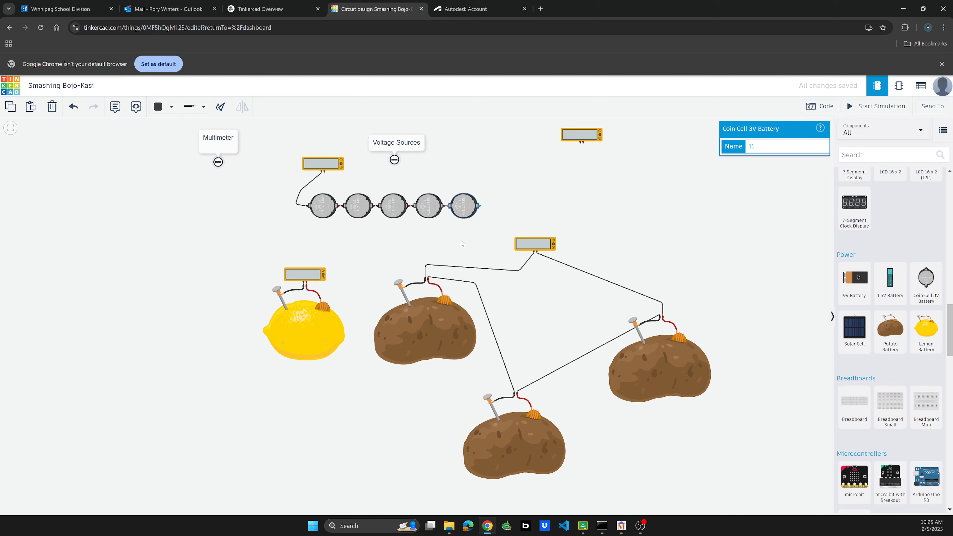
pyautogui.hotkey('ctrl', 'v')
pyautogui.click(499, 207)
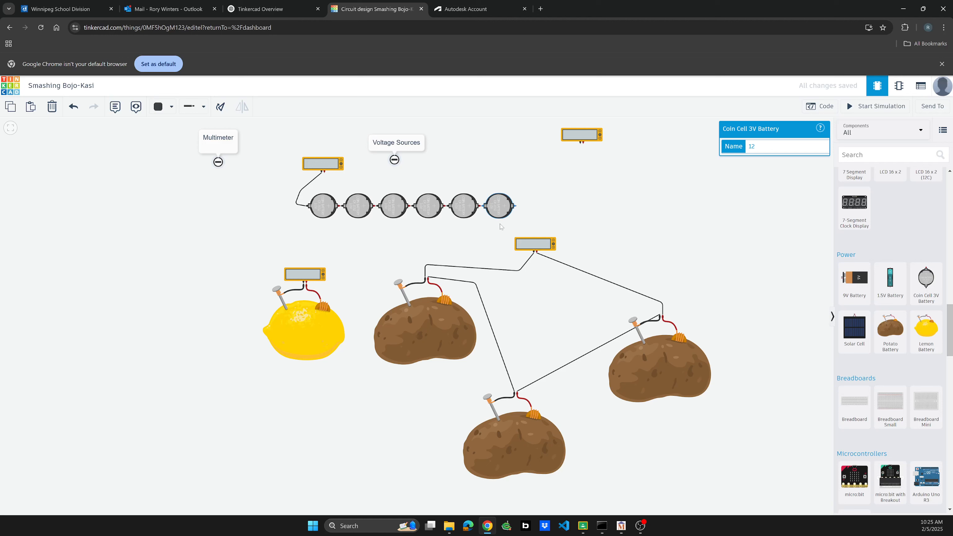
pyautogui.click(570, 216)
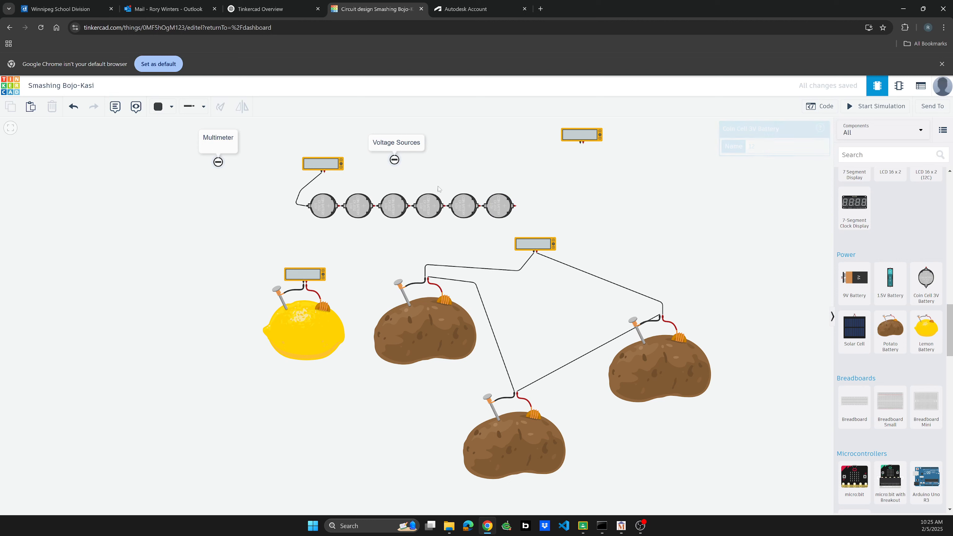
# Connect the coin cell multimeter's positive probe to the last coin cell's positive terminal, routing the wire above the row and coloring it red.
pyautogui.click(325, 172)
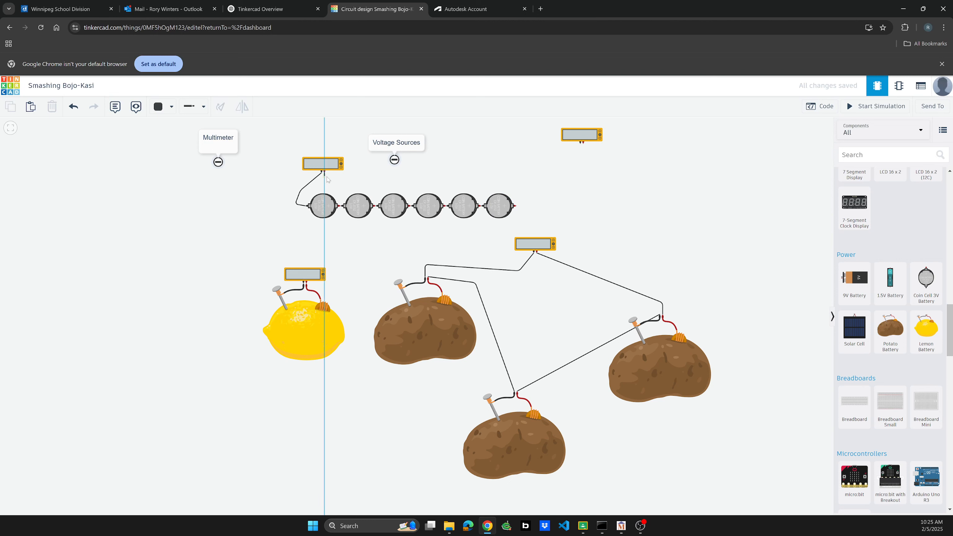
pyautogui.click(528, 177)
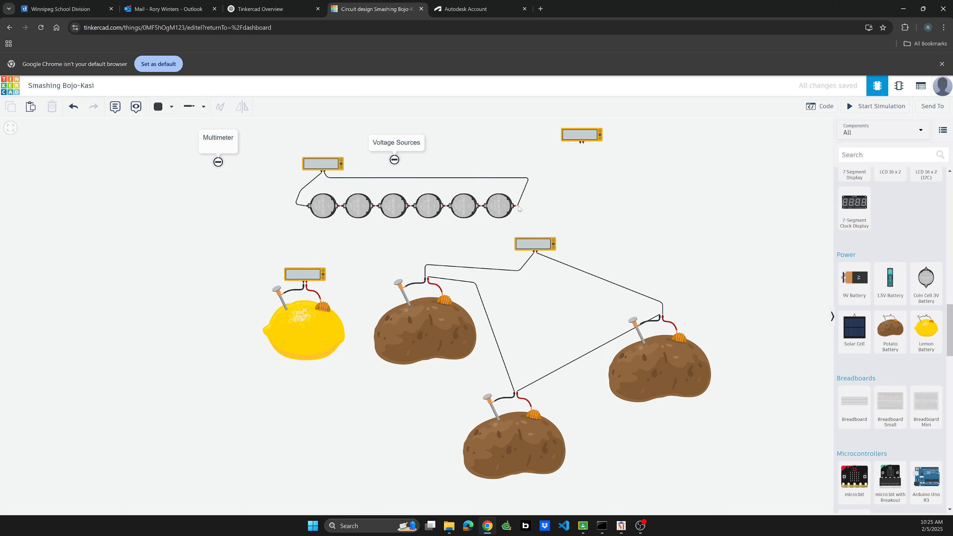
pyautogui.click(516, 206)
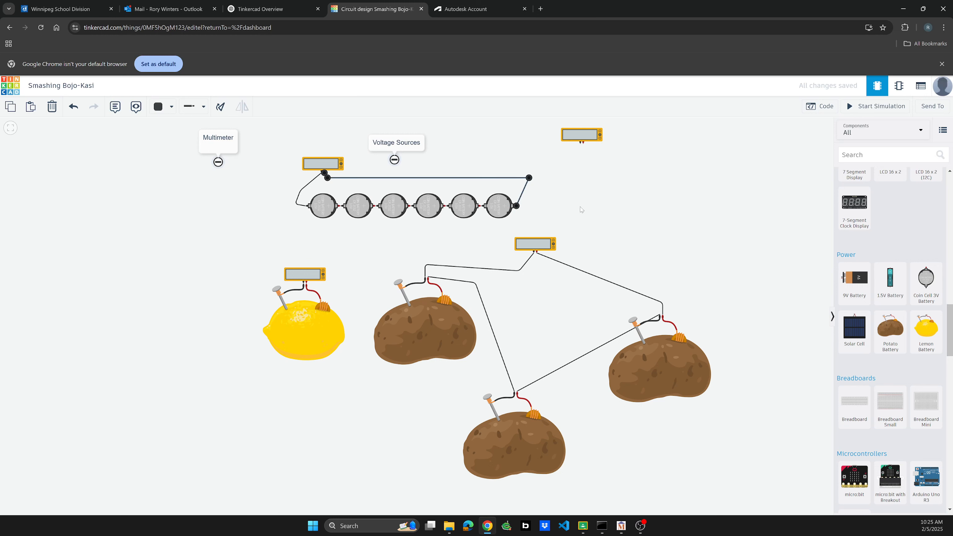
pyautogui.press('2')
pyautogui.click(691, 193)
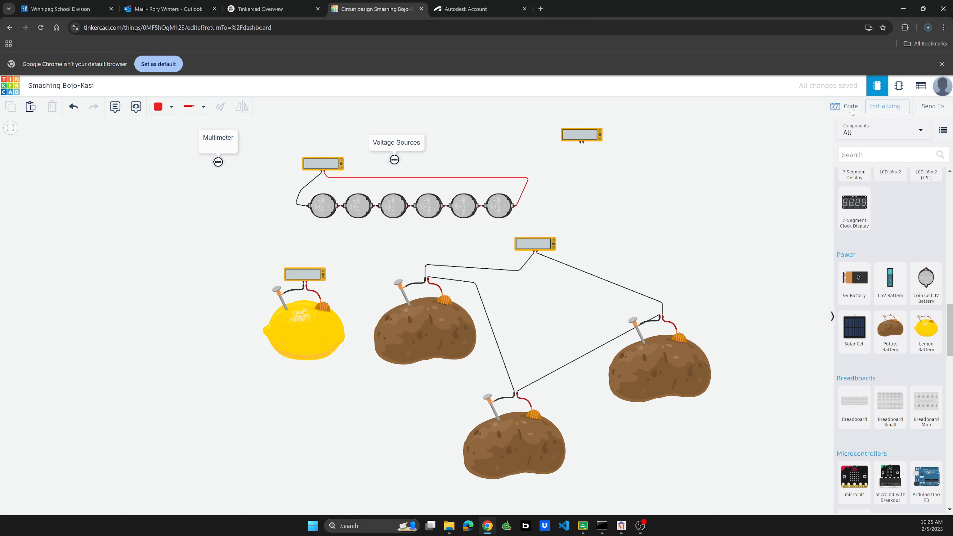
# Run the simulation to read the coin cell chain's multimeter, check the unused multimeter's properties, and stop the simulation.
pyautogui.click(875, 106)
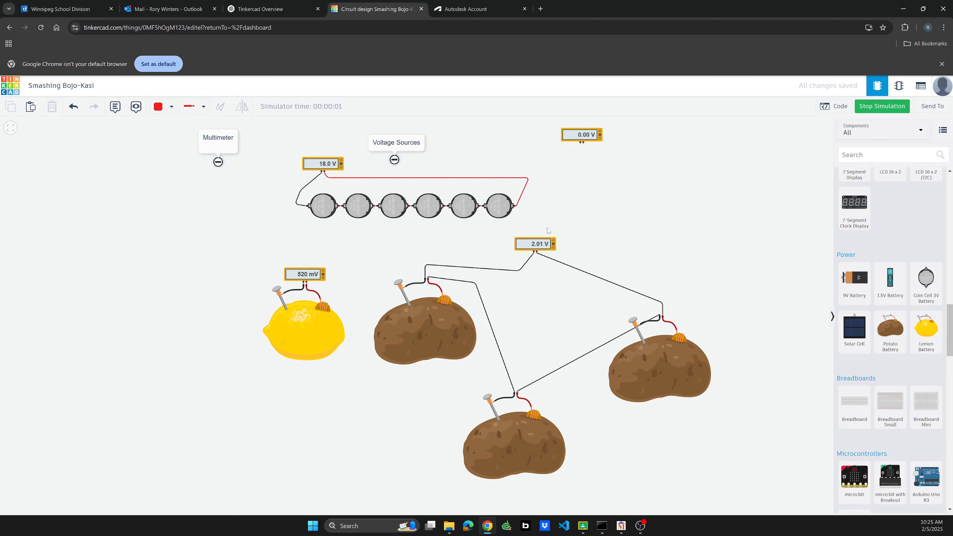
pyautogui.scroll(-3, 637, 235)
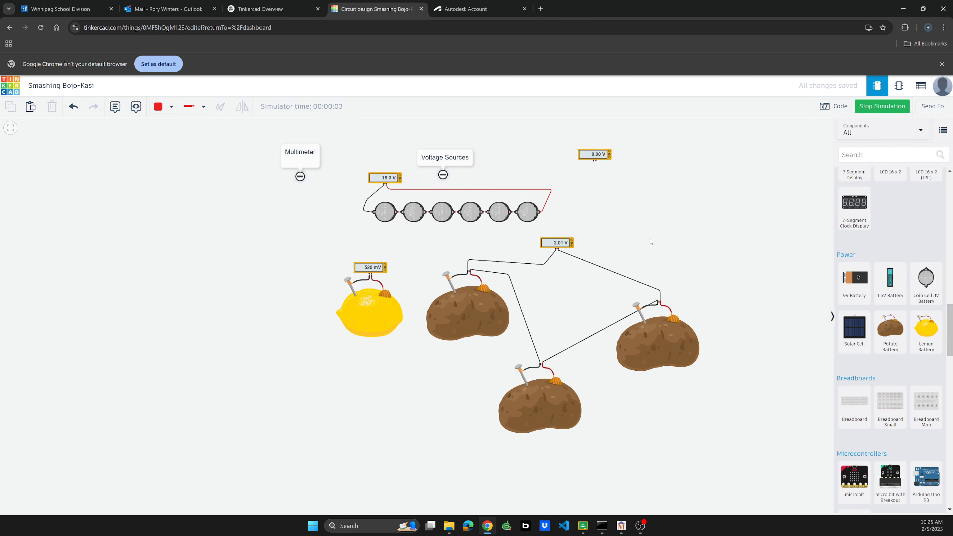
pyautogui.scroll(1, 650, 241)
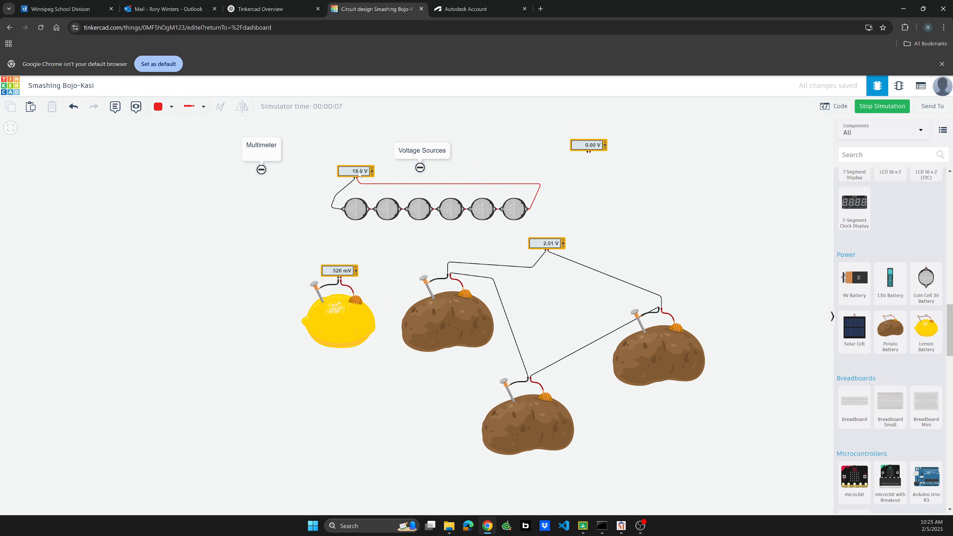
pyautogui.click(600, 148)
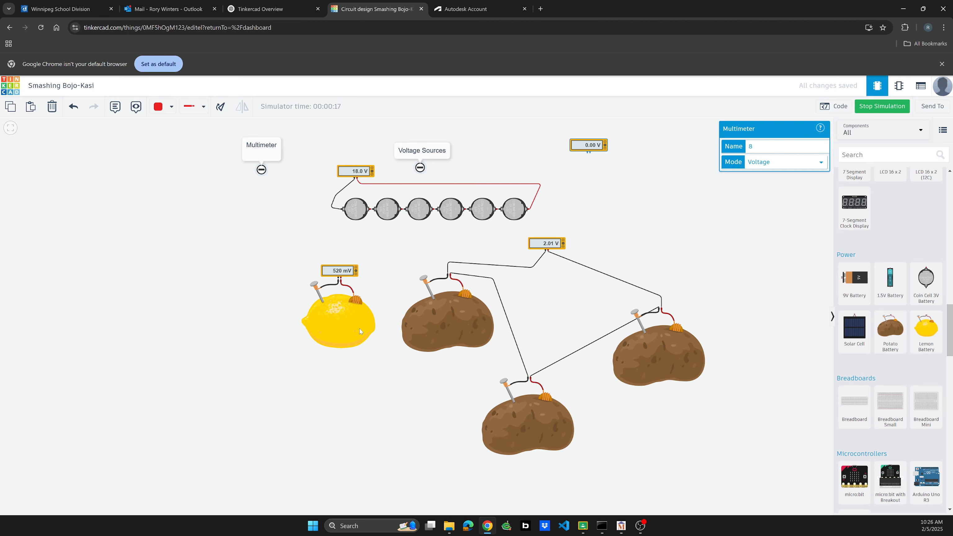
pyautogui.click(741, 269)
pyautogui.click(875, 112)
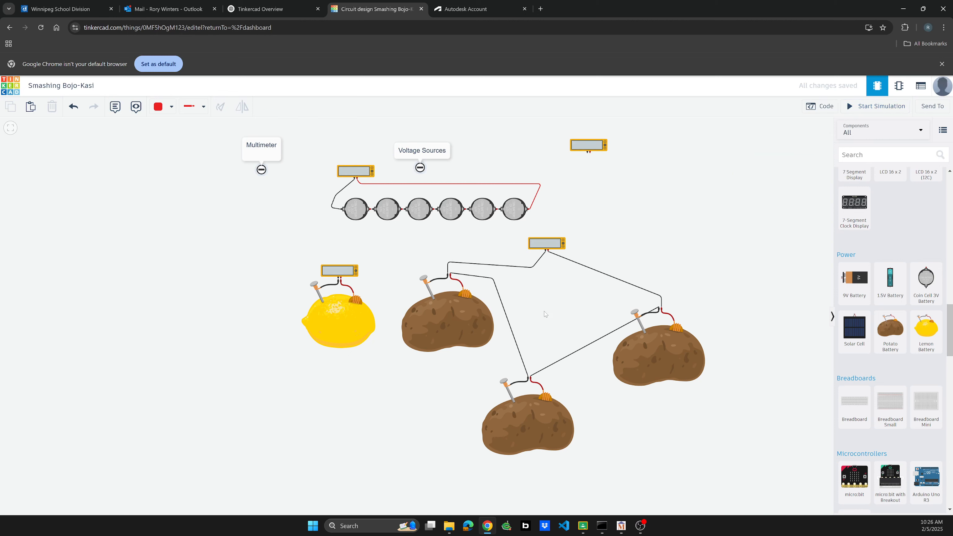
# Move the lemon battery down away from its multimeter and place two copies of it in a column below.
pyautogui.moveTo(351, 323); pyautogui.dragTo(337, 345)
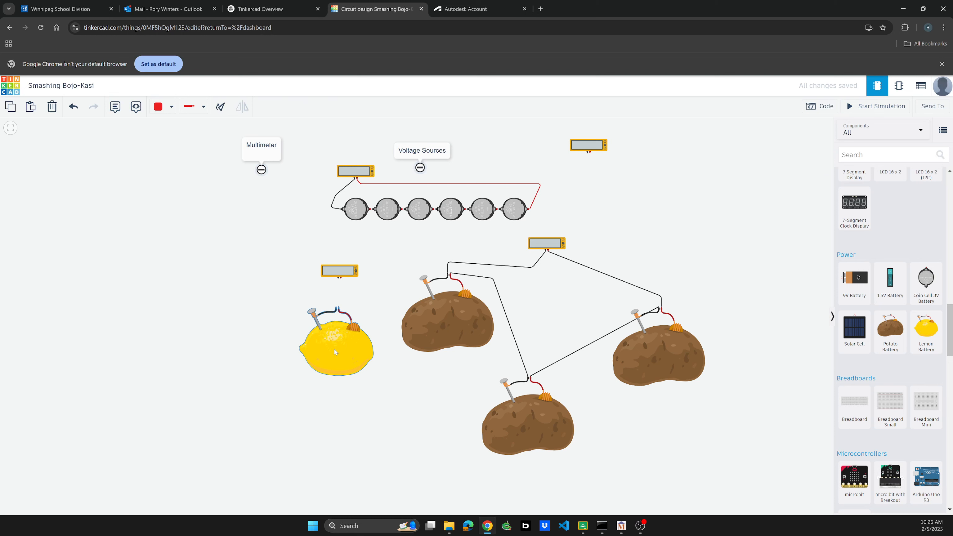
pyautogui.hotkey('ctrl', 'v')
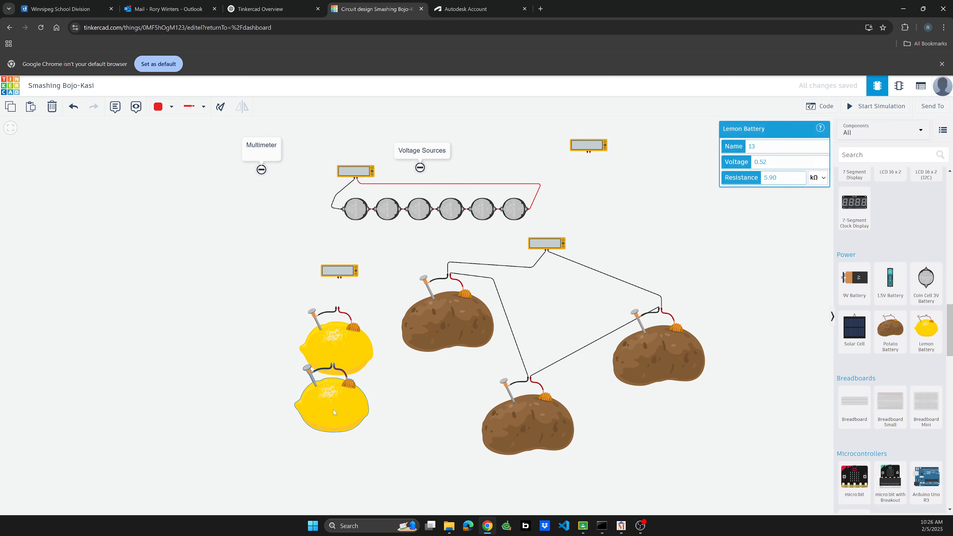
pyautogui.click(337, 426)
pyautogui.scroll(-1, 328, 286)
pyautogui.scroll(-2, 349, 264)
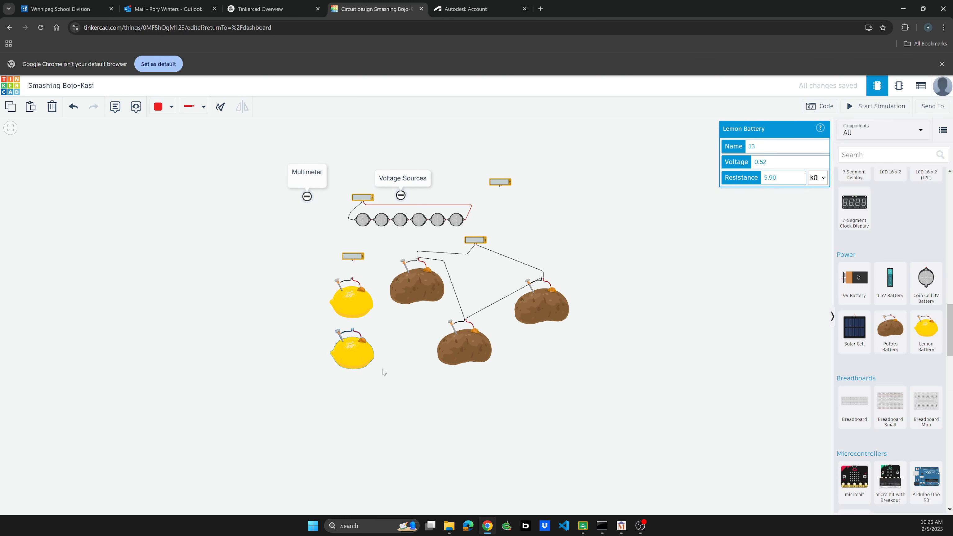
pyautogui.hotkey('ctrl', 'v')
pyautogui.click(353, 405)
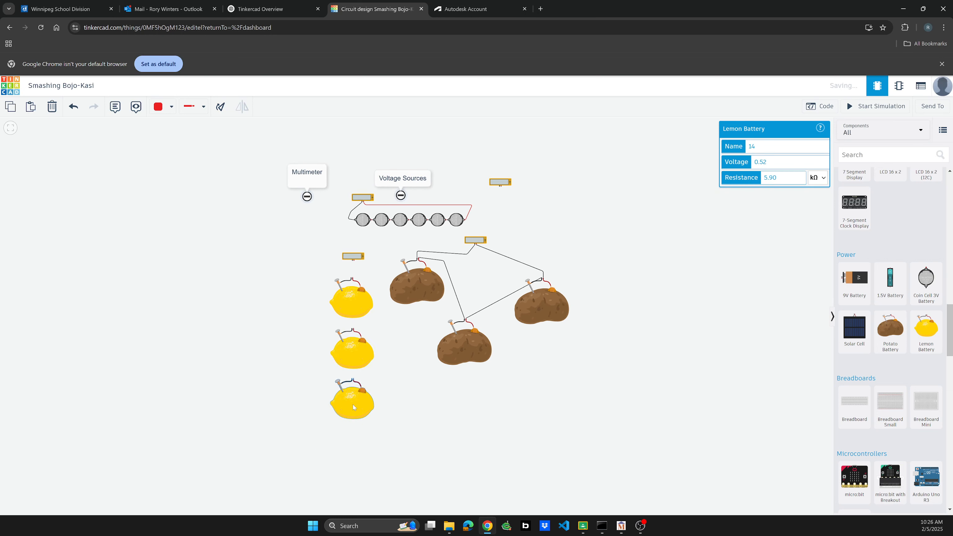
# Wire the third lemon battery's positive lead to the second lemon's positive lead, routing the red wire around the fruit.
pyautogui.click(356, 380)
pyautogui.click(378, 370)
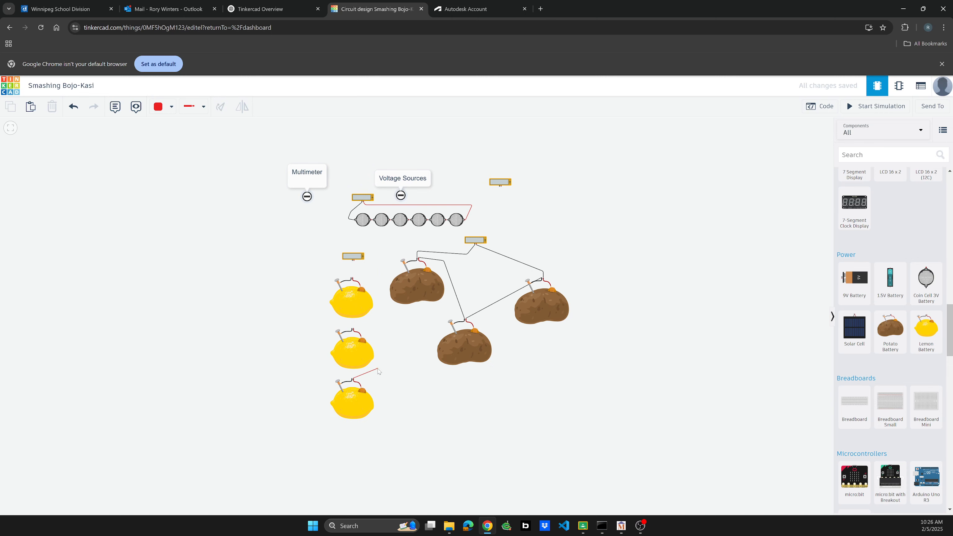
pyautogui.click(389, 332)
pyautogui.scroll(2, 350, 338)
pyautogui.scroll(3, 350, 338)
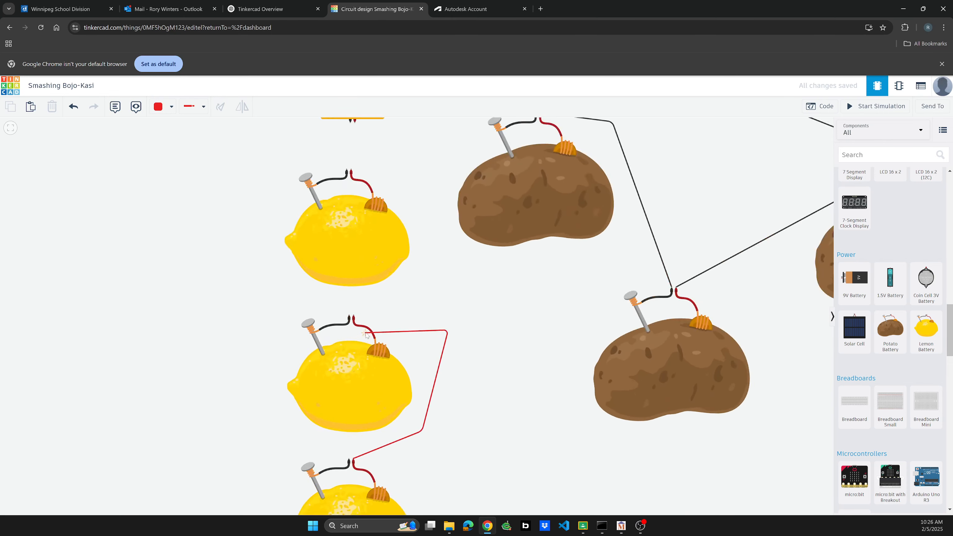
pyautogui.click(349, 309)
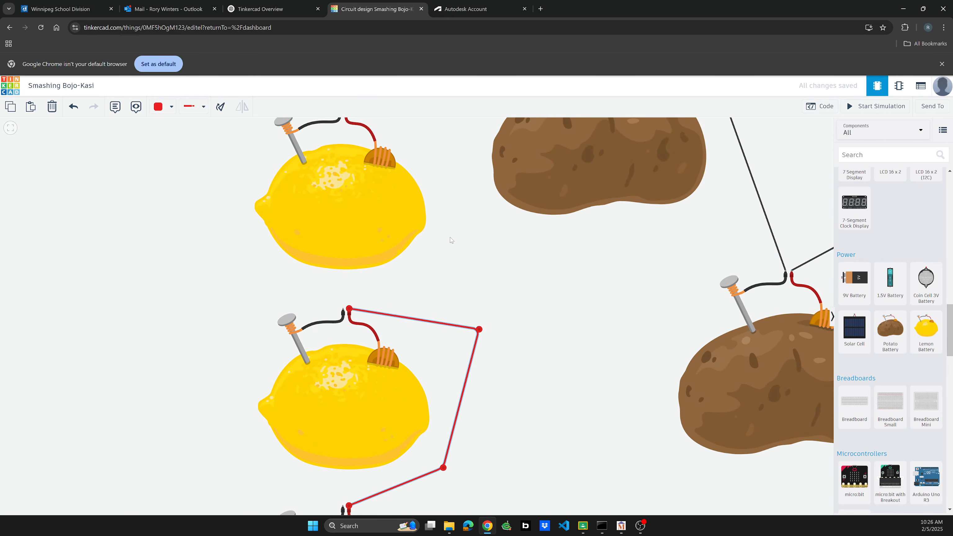
# Wire the first lemon battery's positive lead to the second lemon's positive lead with a red wire routed around the fruit.
pyautogui.scroll(-3, 454, 240)
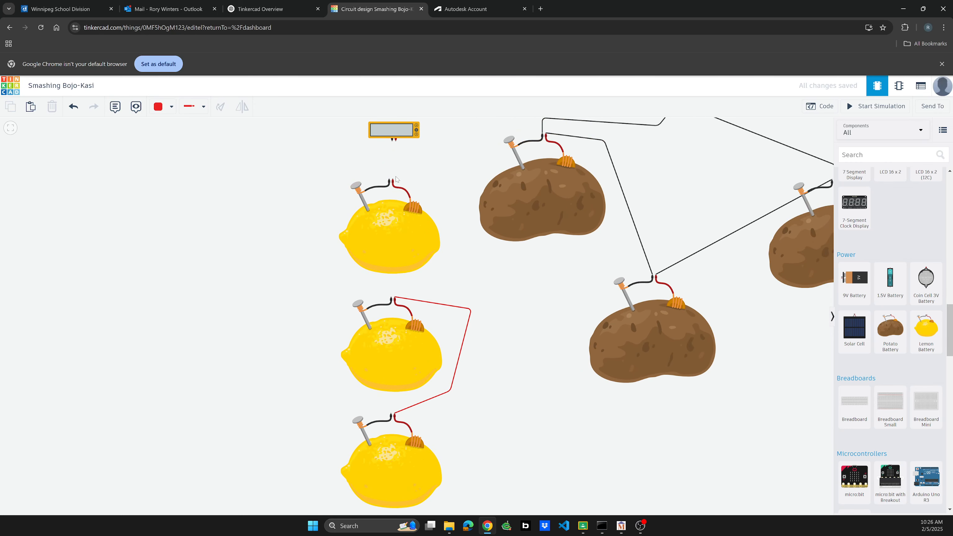
pyautogui.click(393, 180)
pyautogui.click(436, 184)
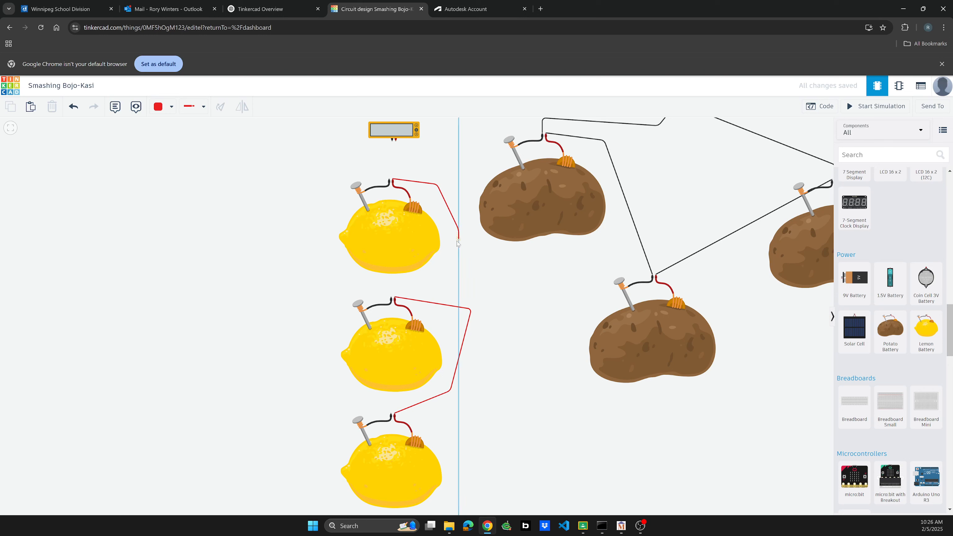
pyautogui.click(458, 228)
pyautogui.click(441, 270)
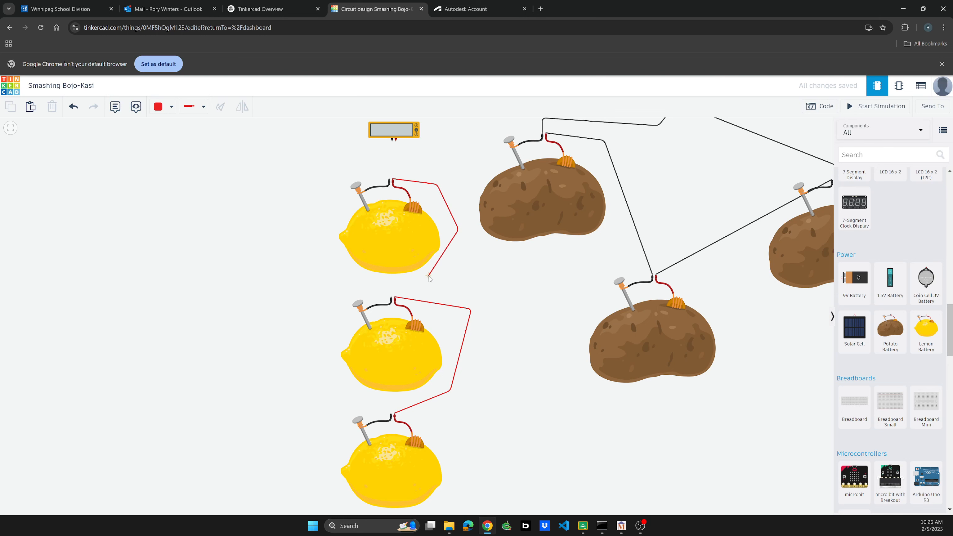
pyautogui.click(395, 297)
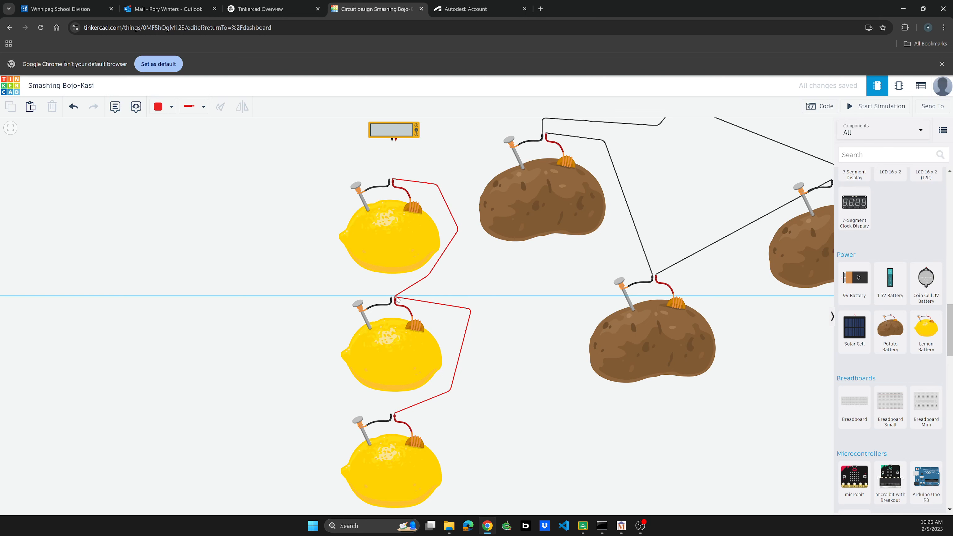
pyautogui.scroll(5, 397, 300)
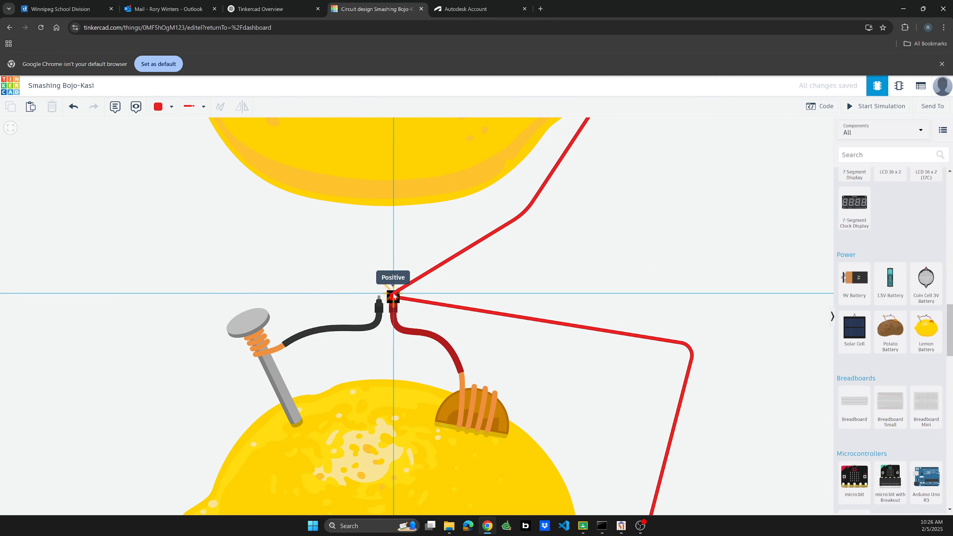
pyautogui.click(393, 294)
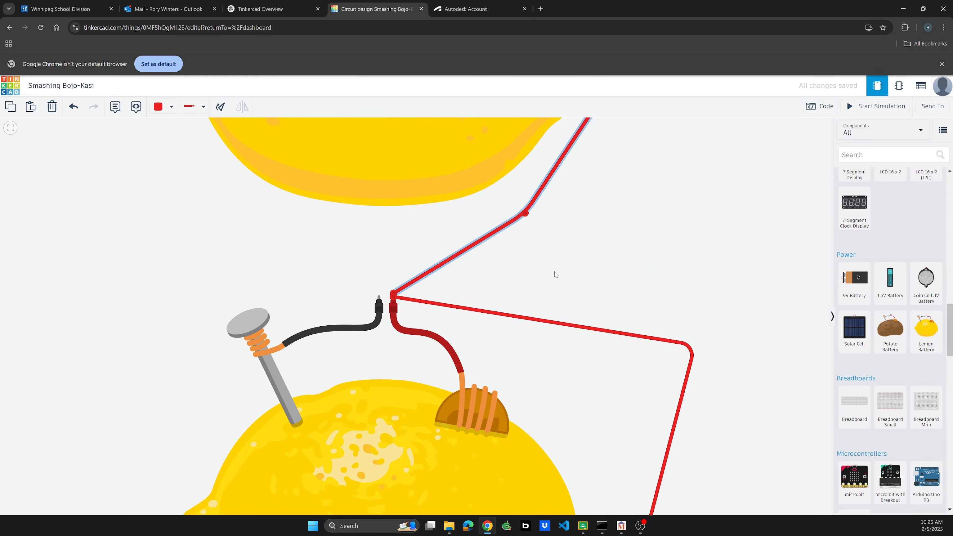
# Reshape the red wire between the first and second lemon batteries by moving its lower bend outward and adding another bend.
pyautogui.scroll(-3, 562, 267)
pyautogui.scroll(-3, 563, 270)
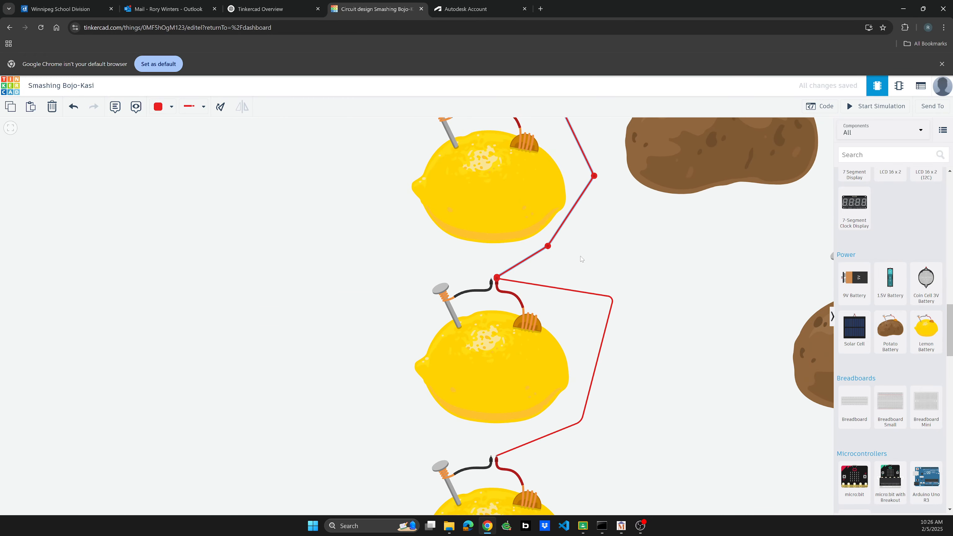
pyautogui.moveTo(548, 251); pyautogui.dragTo(559, 258)
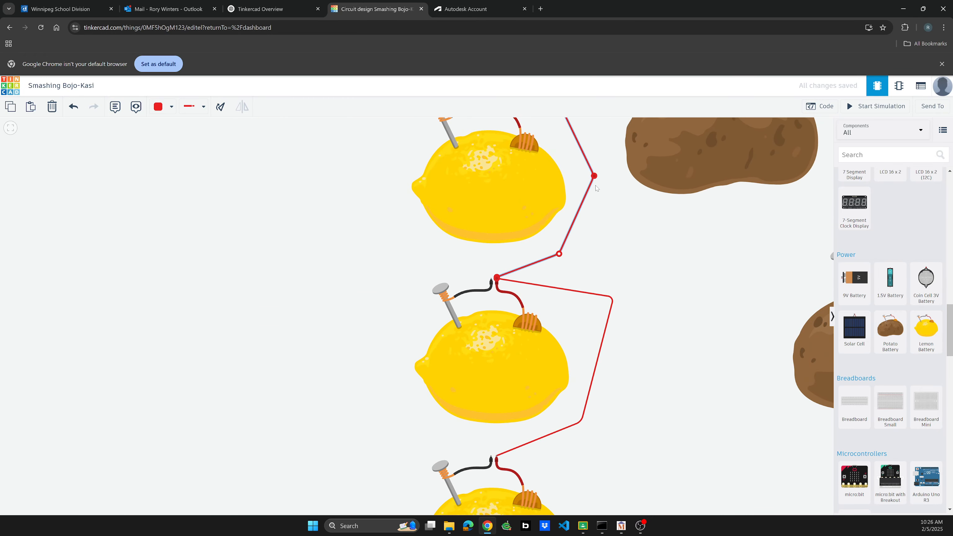
pyautogui.moveTo(580, 214); pyautogui.dragTo(585, 216)
pyautogui.click(649, 250)
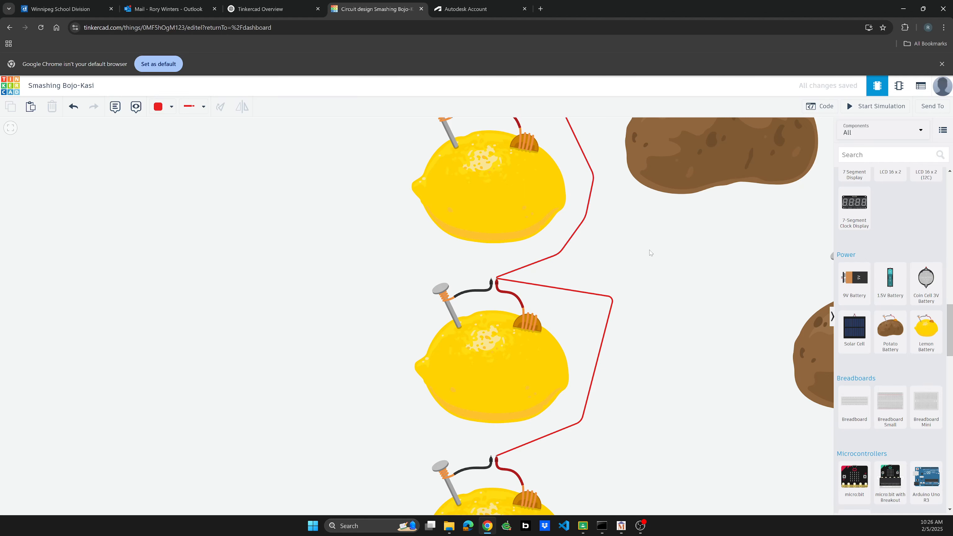
pyautogui.scroll(3, 632, 259)
pyautogui.scroll(-3, 594, 210)
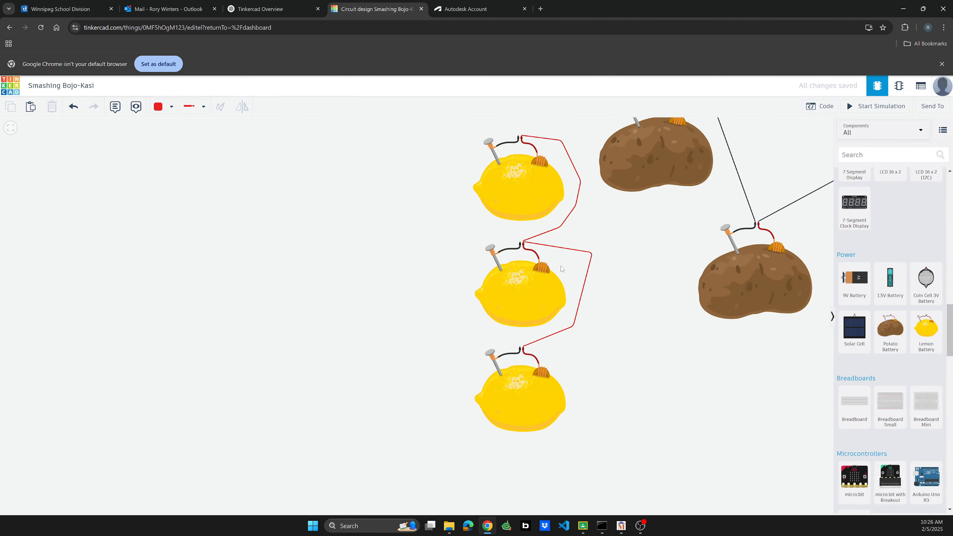
# Wire the third lemon battery's negative lead to the second lemon's negative lead, routing the black wire around the nail side of the fruit.
pyautogui.click(519, 347)
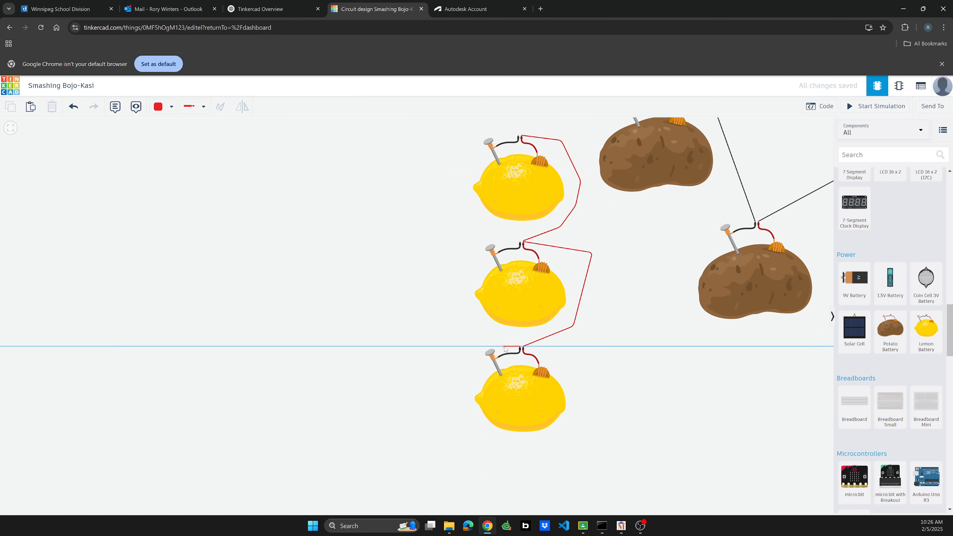
pyautogui.click(486, 329)
pyautogui.click(448, 270)
pyautogui.click(497, 229)
pyautogui.click(519, 244)
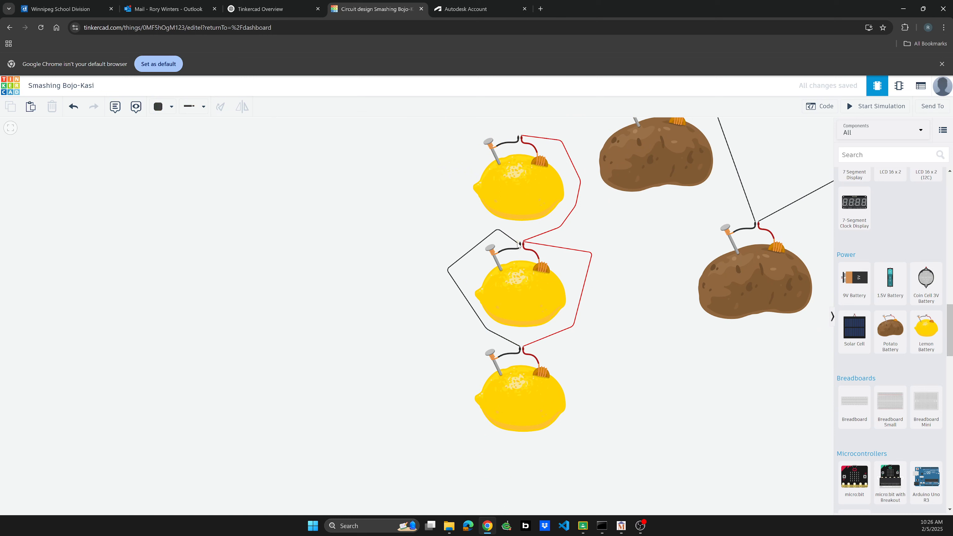
pyautogui.click(520, 244)
pyautogui.scroll(3, 518, 253)
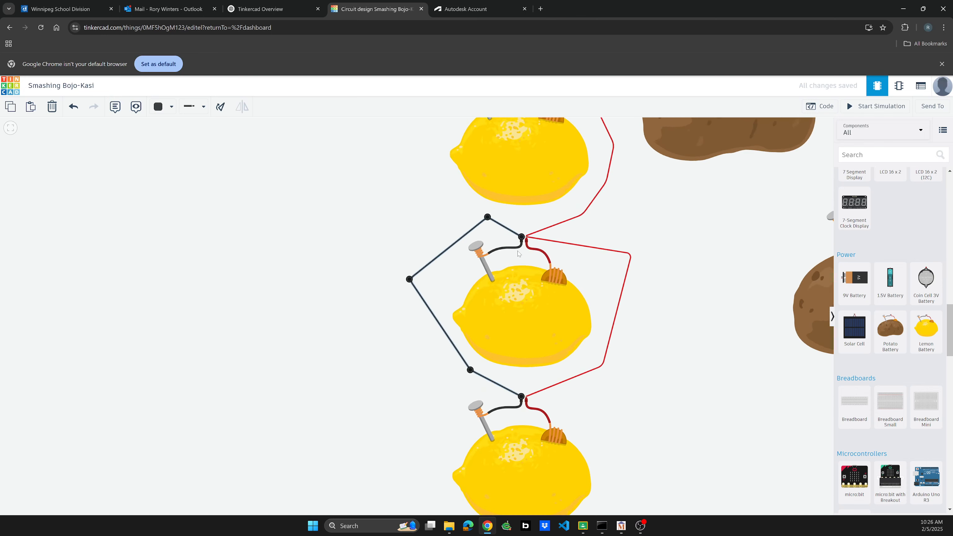
pyautogui.scroll(3, 517, 253)
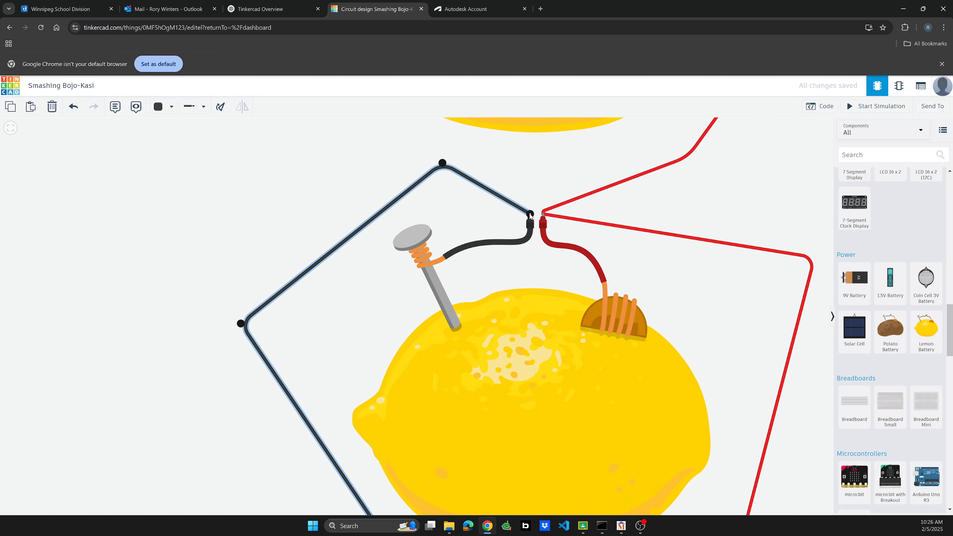
# Wire the first lemon battery's negative lead to the second lemon's negative lead with a black wire routed around the first fruit.
pyautogui.scroll(-6, 529, 214)
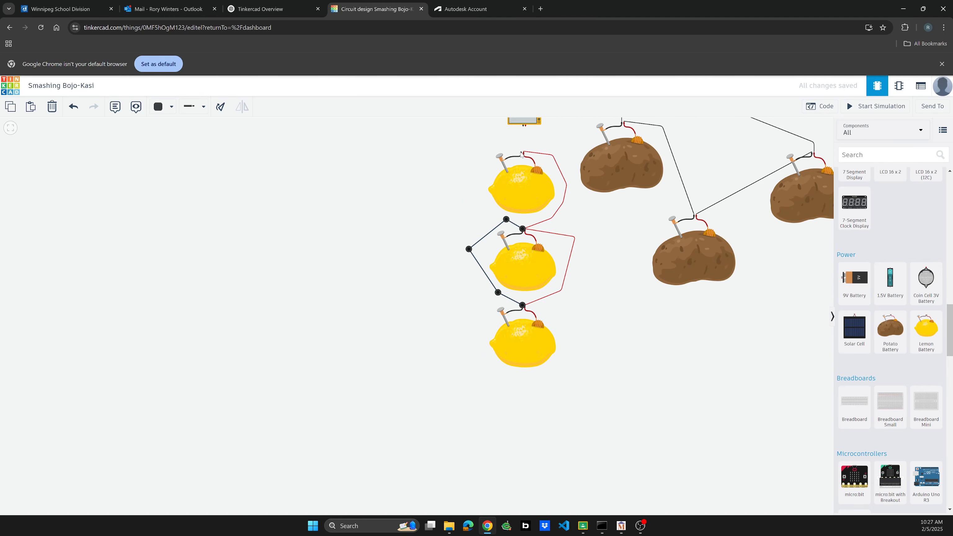
pyautogui.click(521, 153)
pyautogui.click(503, 147)
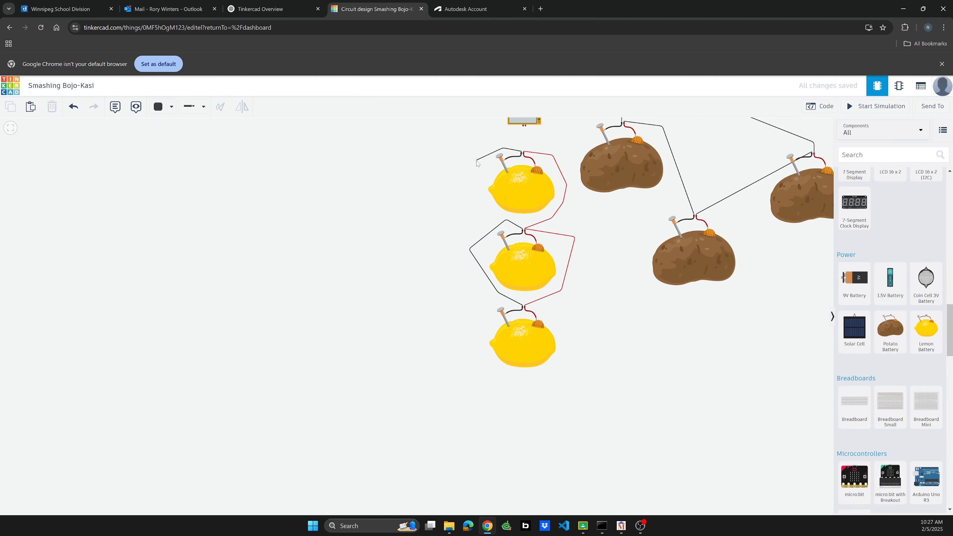
pyautogui.click(475, 164)
pyautogui.click(476, 212)
pyautogui.click(522, 220)
pyautogui.scroll(4, 522, 242)
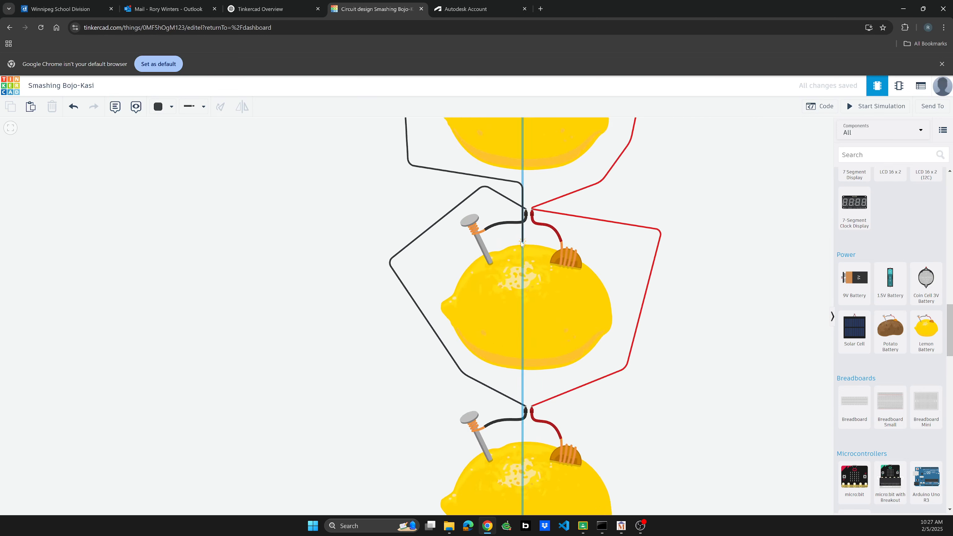
pyautogui.scroll(2, 521, 243)
pyautogui.click(527, 193)
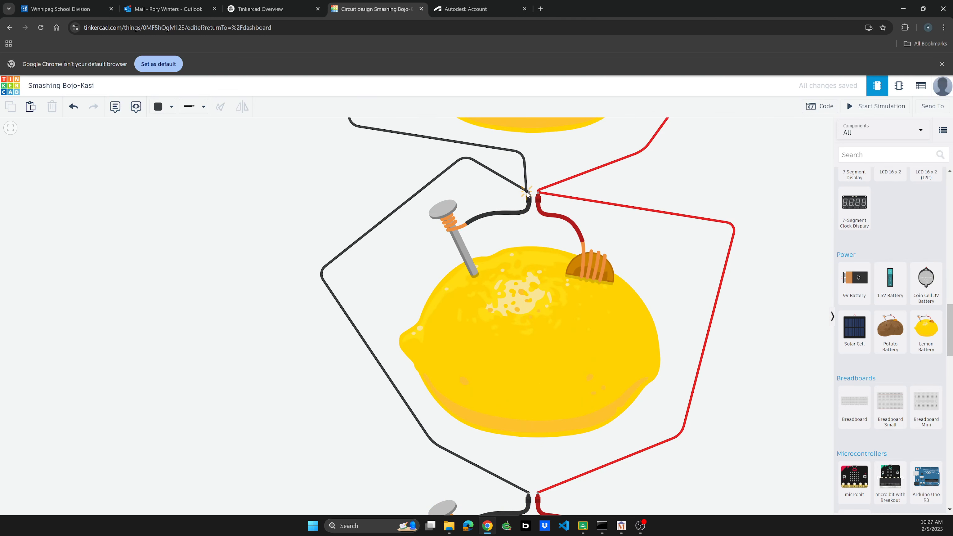
# Connect the multimeter above the lemons to the first lemon battery, with a red wire between the positive terminals and a black wire between the negatives.
pyautogui.scroll(-2, 518, 284)
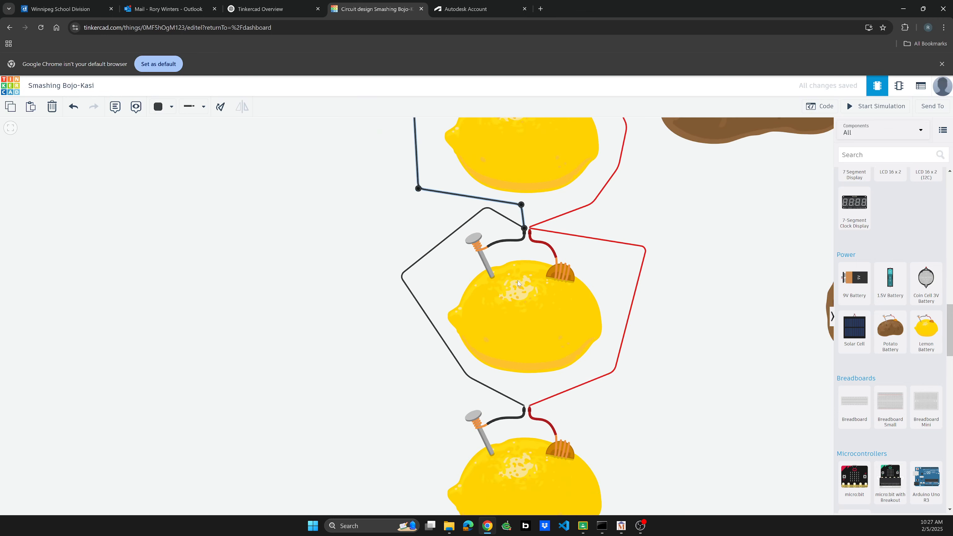
pyautogui.scroll(-3, 517, 284)
pyautogui.scroll(5, 511, 158)
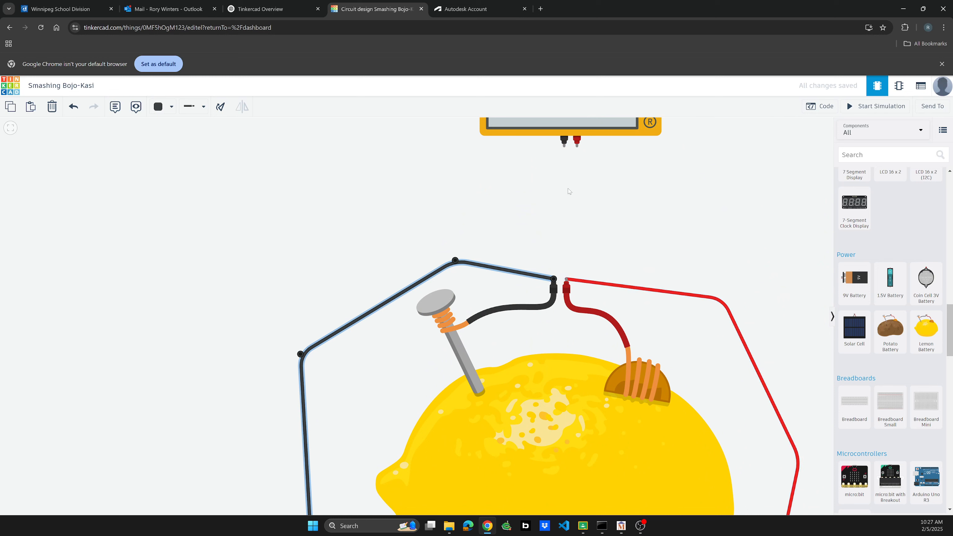
pyautogui.click(577, 142)
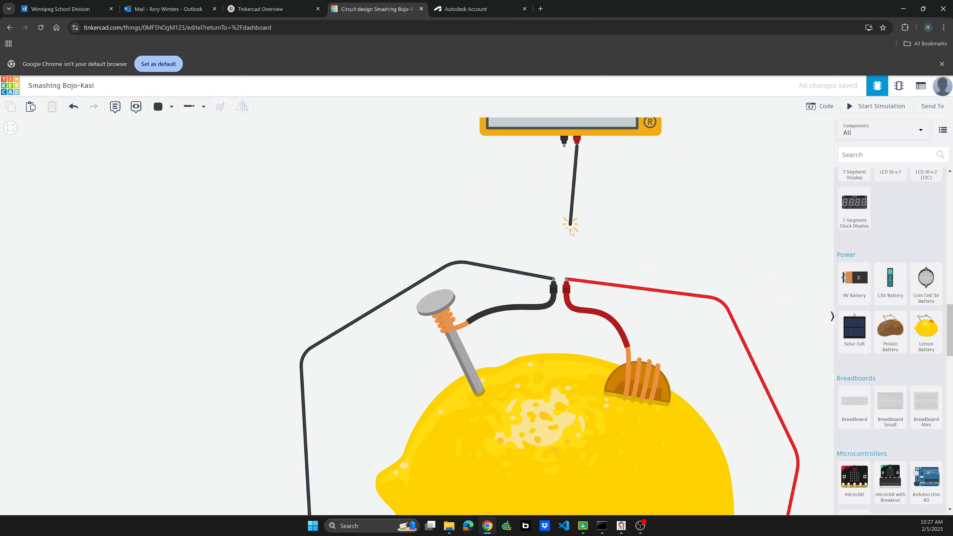
pyautogui.click(566, 279)
pyautogui.press('2')
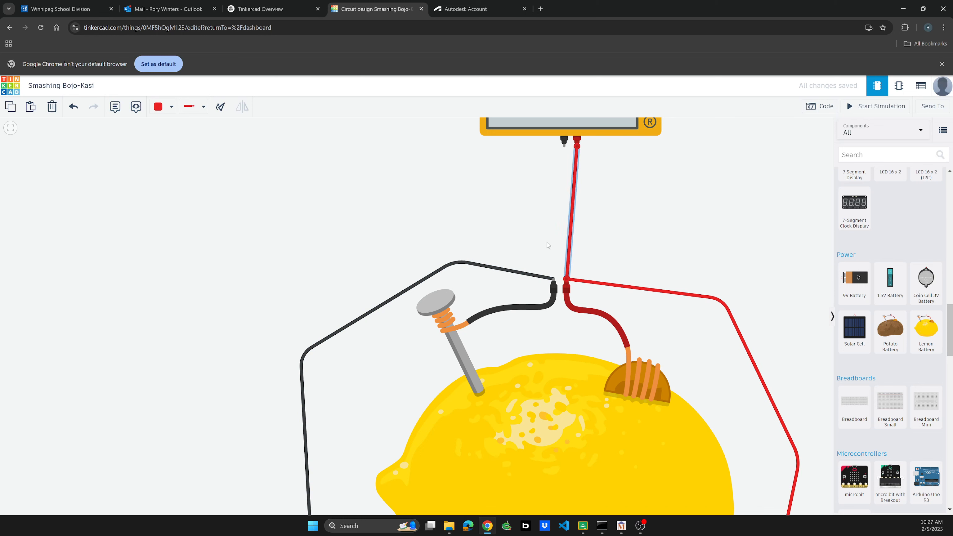
pyautogui.click(564, 143)
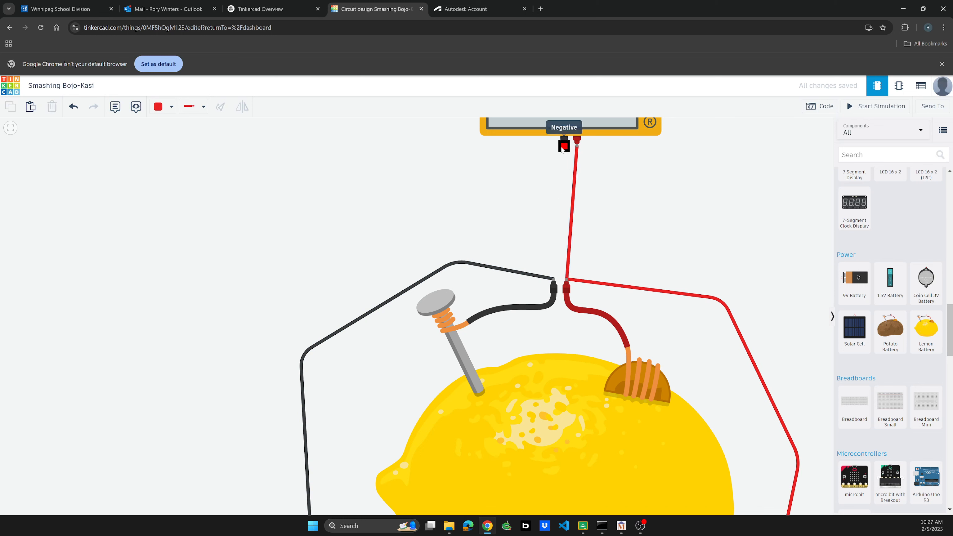
pyautogui.click(554, 280)
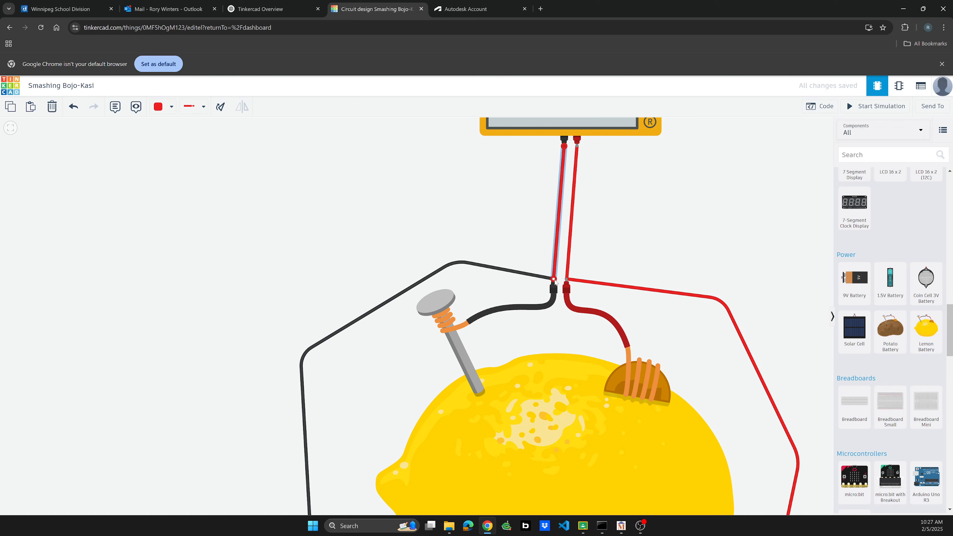
pyautogui.press('1')
# Run the simulation and read the multimeter voltage across the three parallel lemon batteries alongside the other battery groups.
pyautogui.scroll(-1, 507, 273)
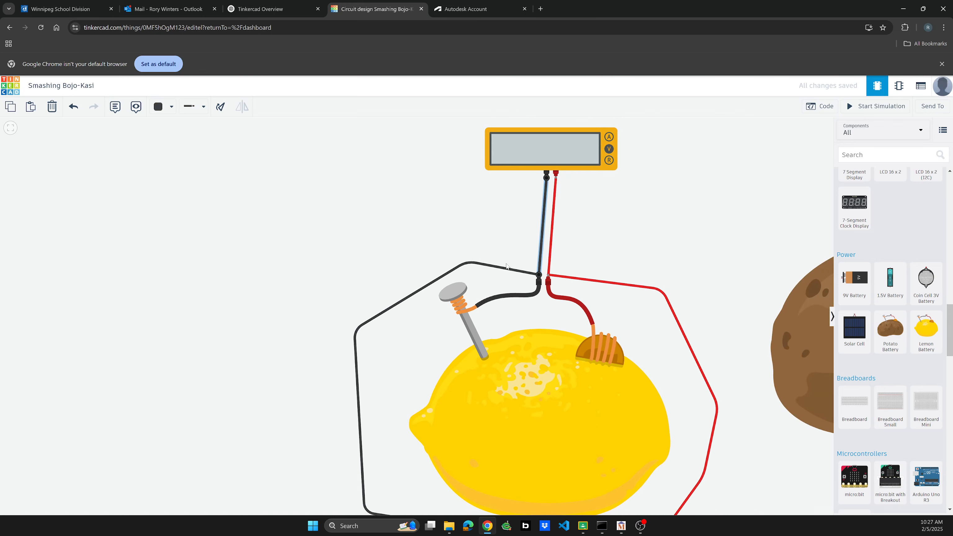
pyautogui.scroll(-3, 473, 251)
pyautogui.scroll(-2, 410, 242)
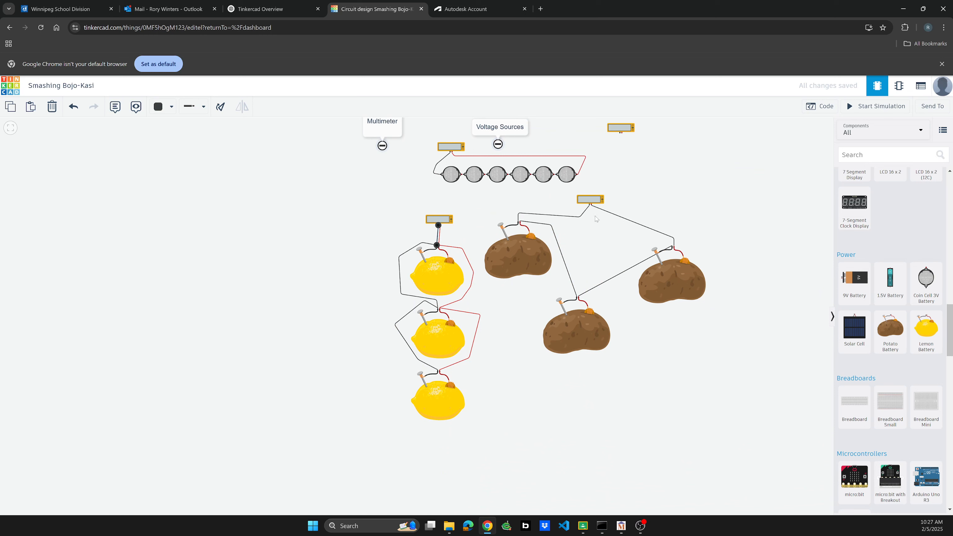
pyautogui.click(848, 106)
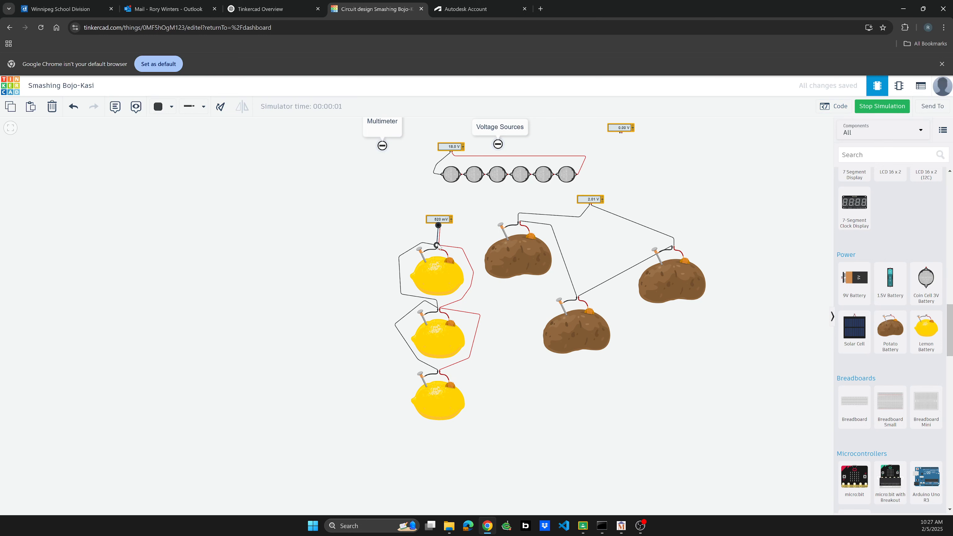
pyautogui.scroll(3, 438, 251)
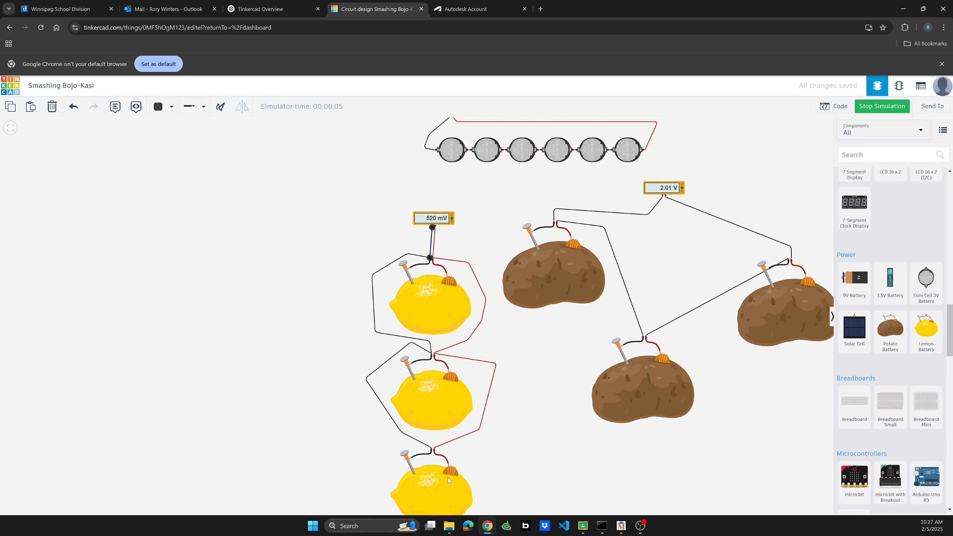
pyautogui.scroll(-5, 594, 280)
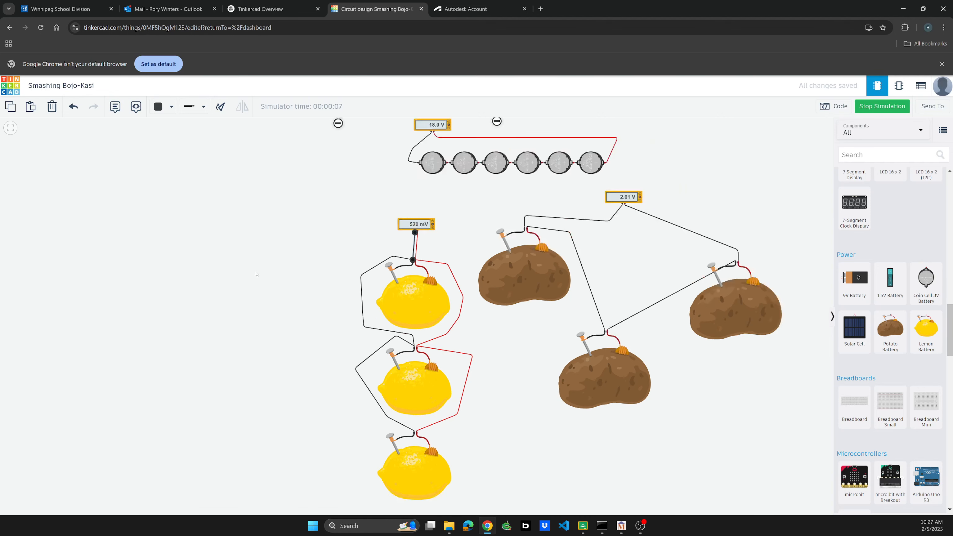
pyautogui.scroll(2, 347, 132)
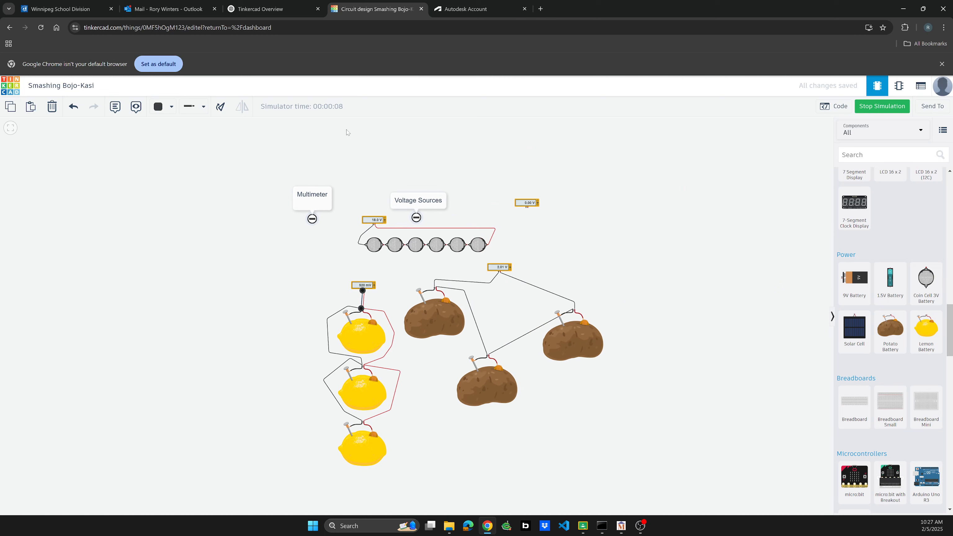